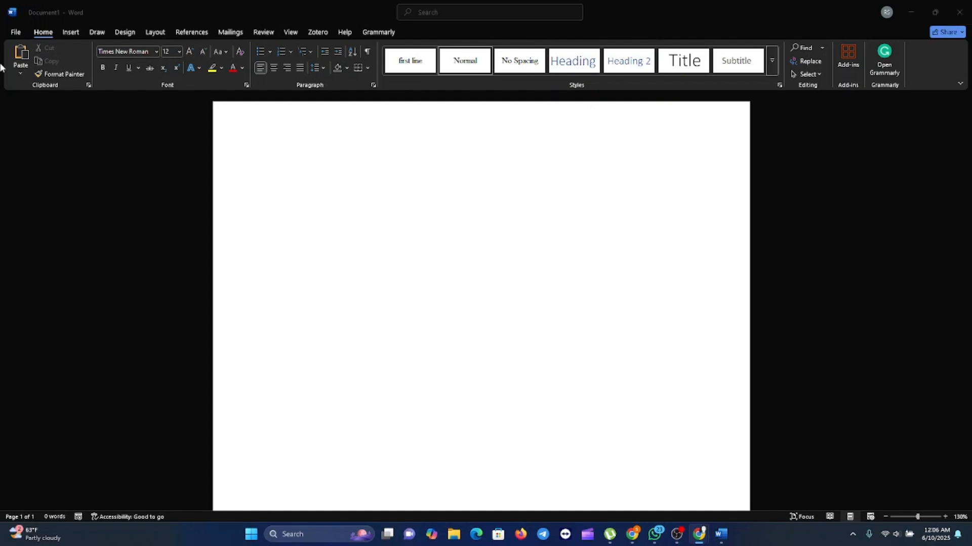
Step: Open the online templates in the Resumes and Cover Letters category for a new document
left_click(431, 265)
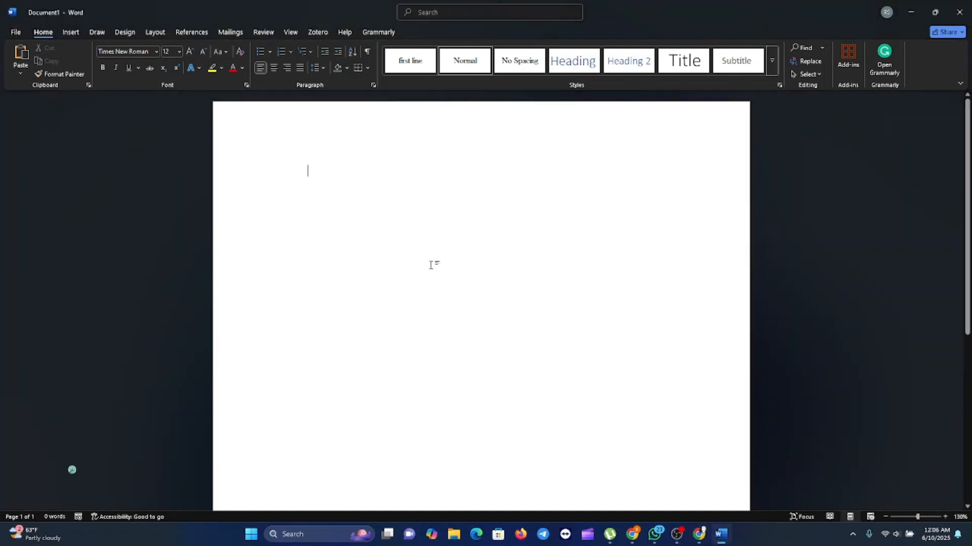
left_click(15, 33)
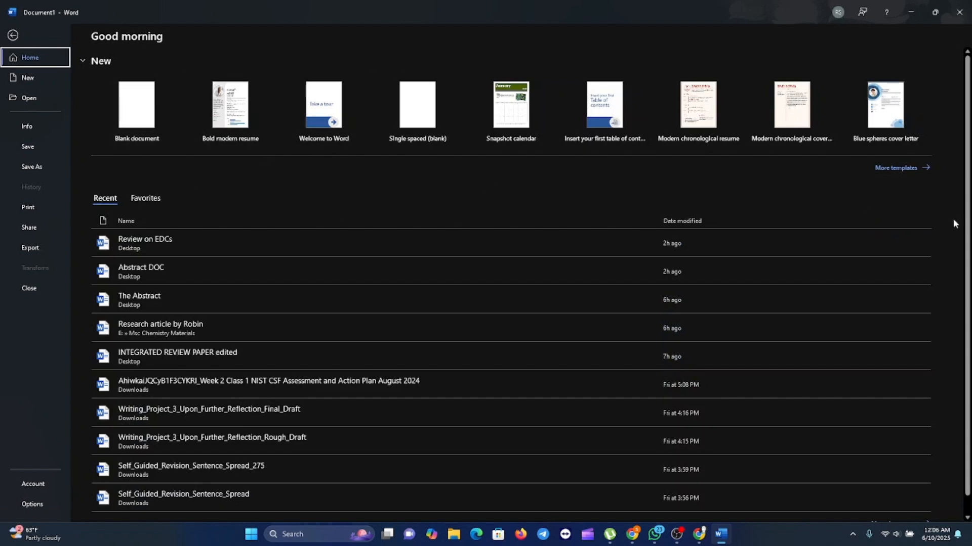
left_click(917, 167)
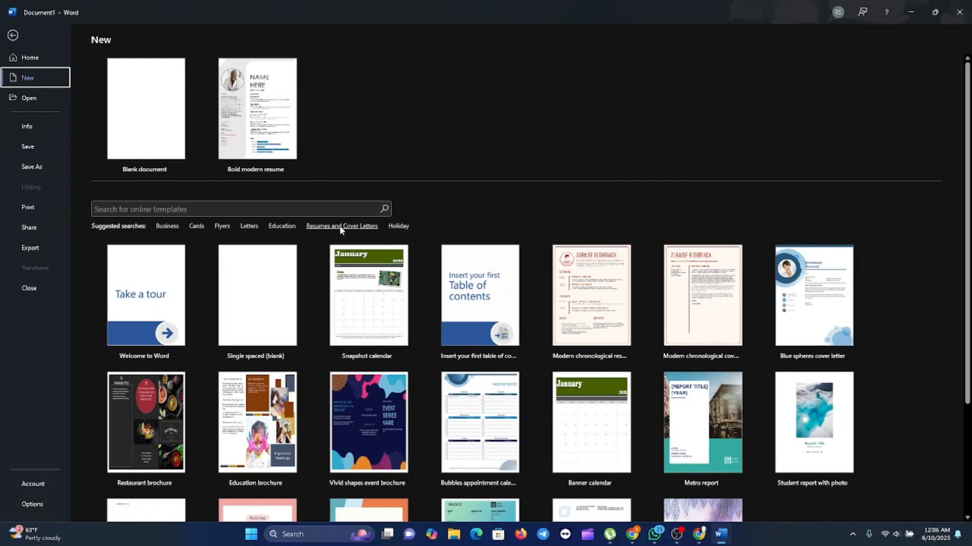
left_click(358, 228)
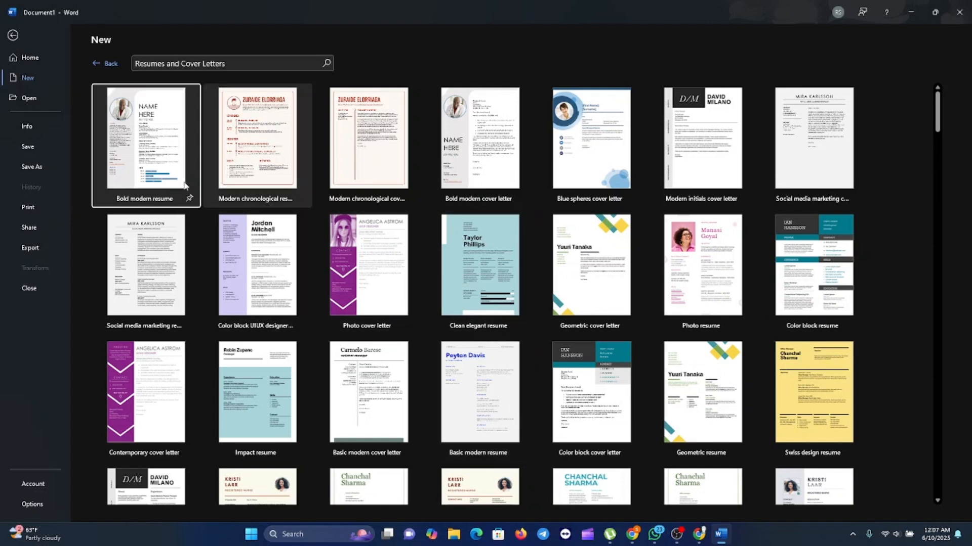
Step: Preview several resume and cover letter templates and create a document from the Bold modern resume template
left_click(156, 161)
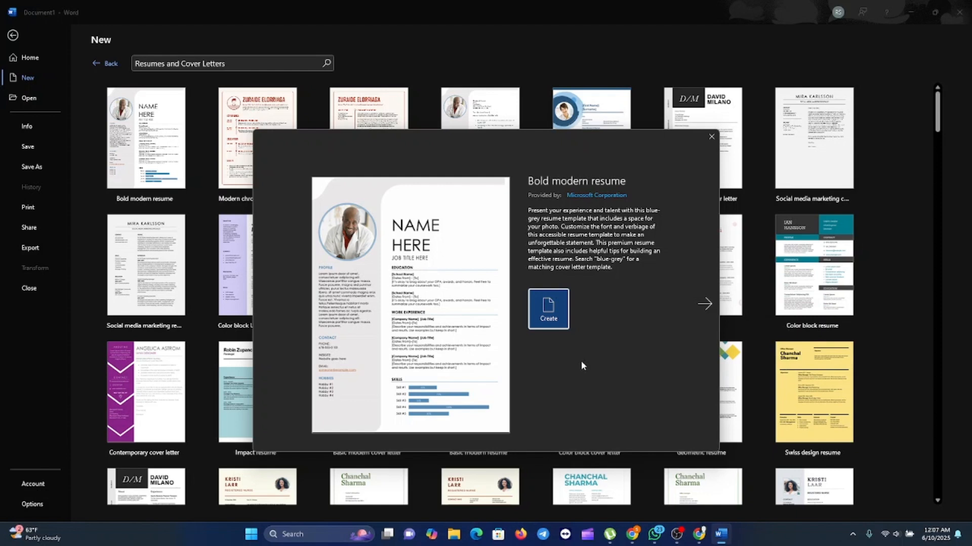
left_click(705, 304)
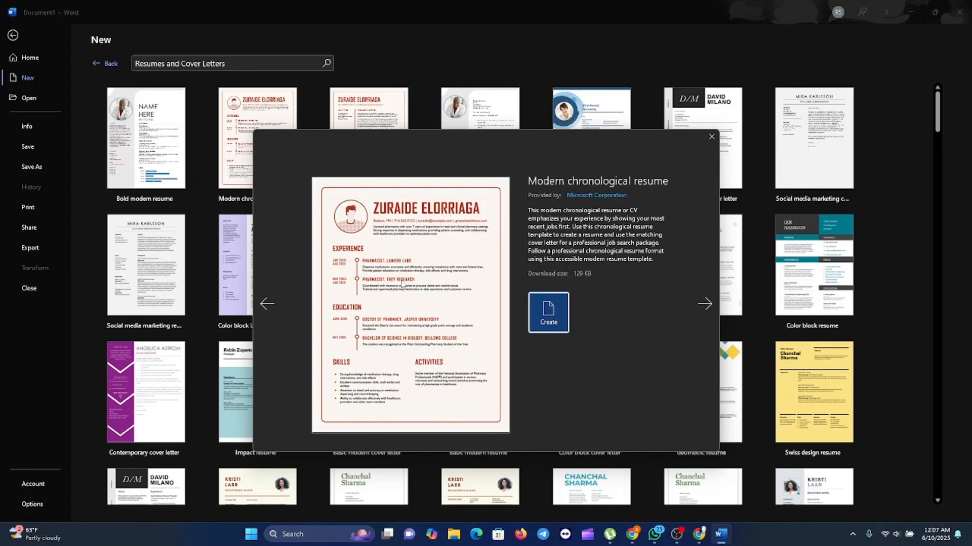
left_click(706, 304)
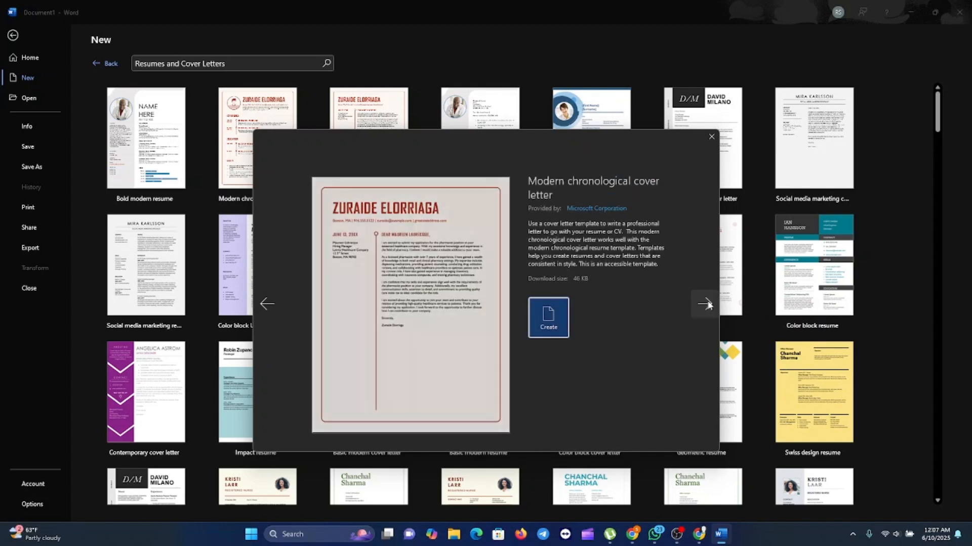
left_click(706, 303)
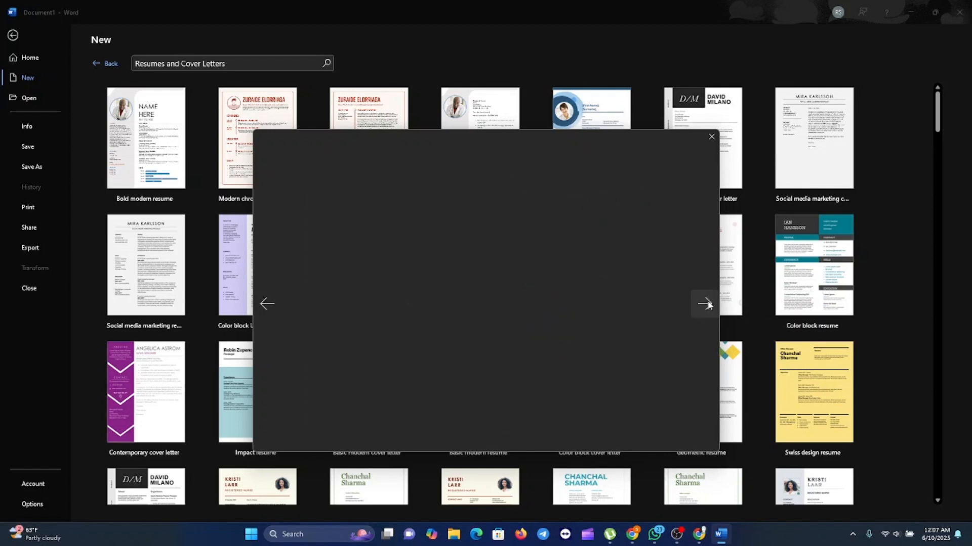
left_click(705, 303)
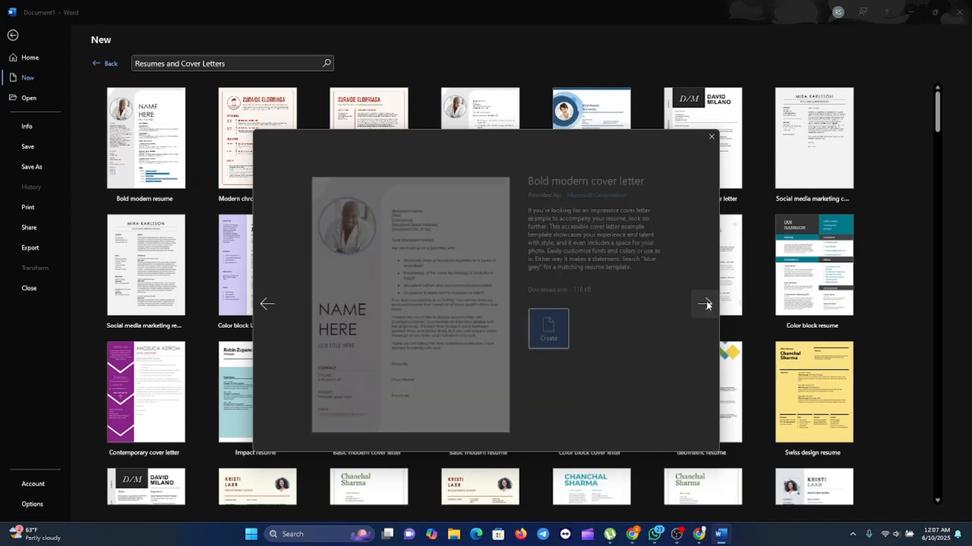
left_click(705, 304)
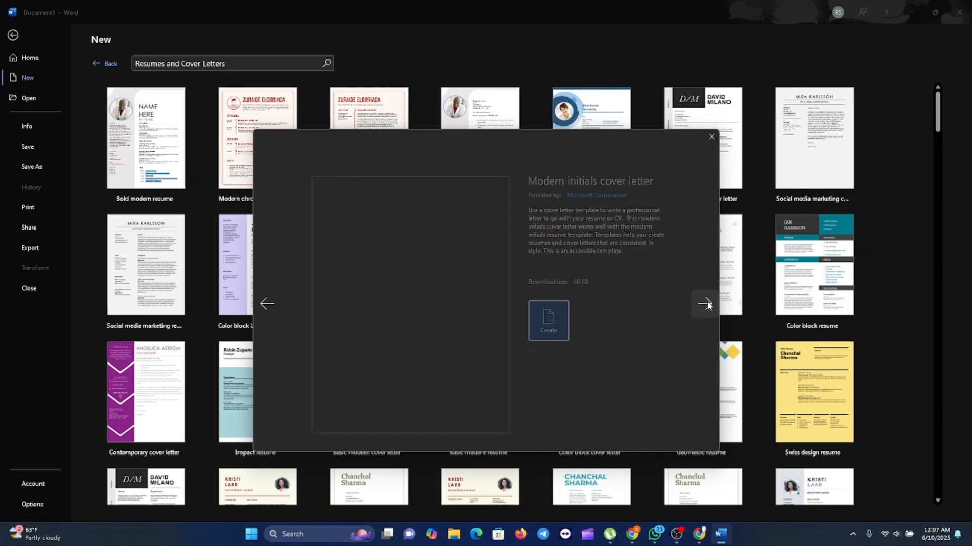
left_click(711, 138)
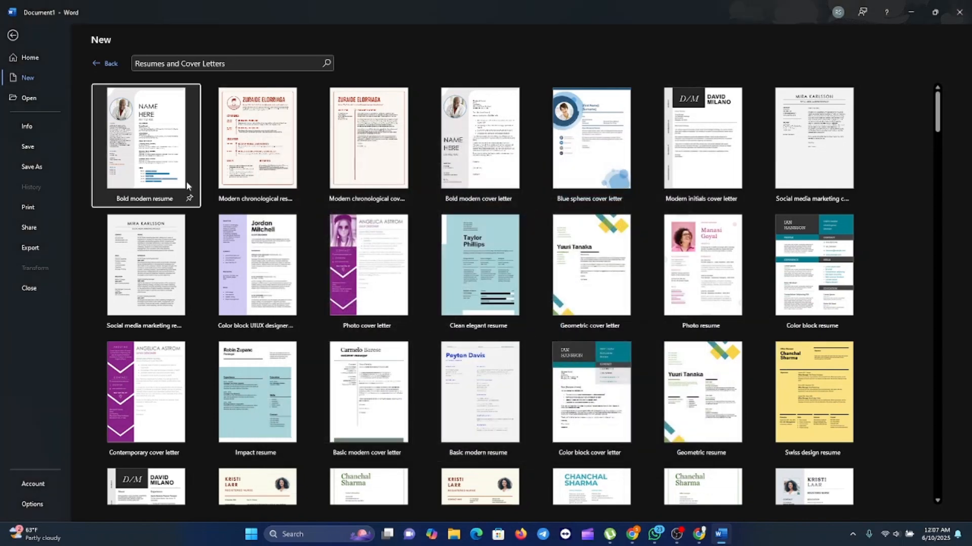
left_click(143, 158)
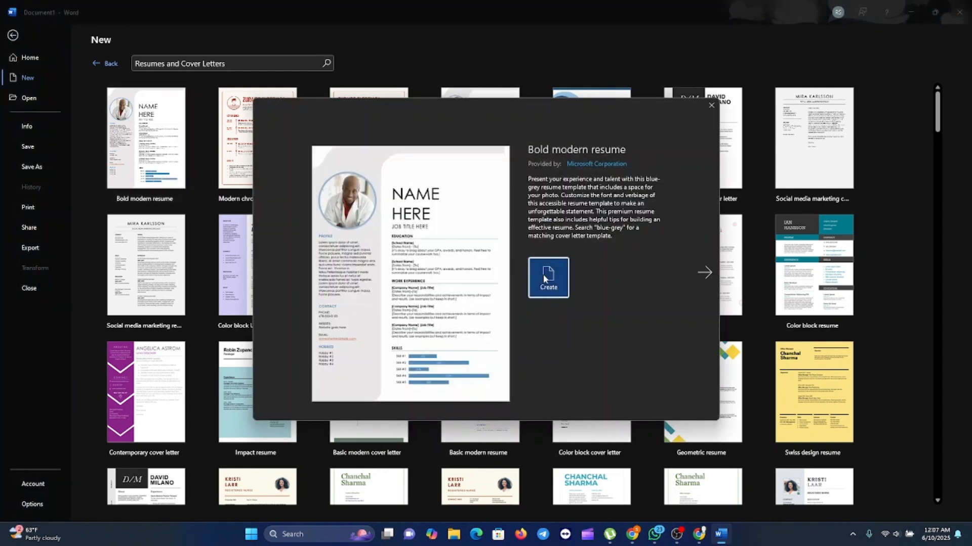
left_click(548, 283)
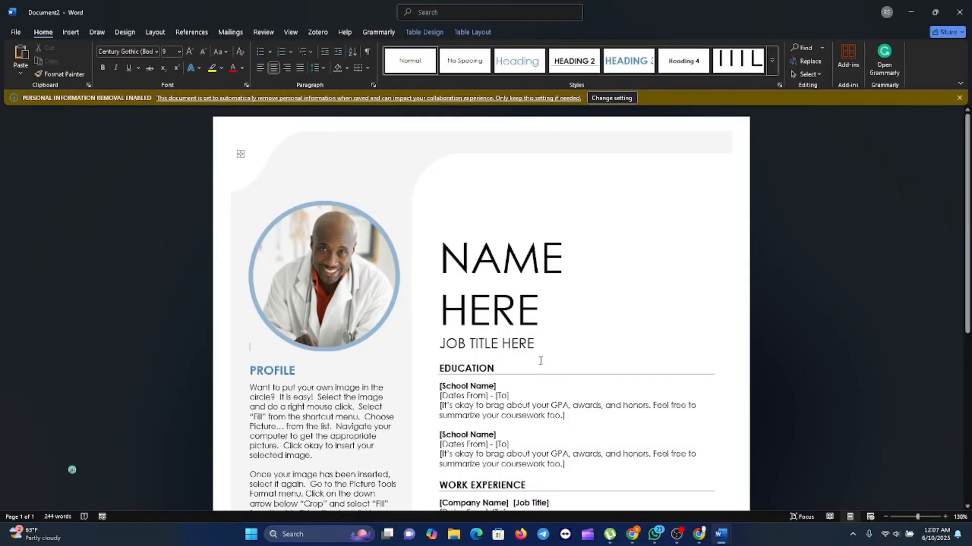
Step: Examine the resume template's sections, including photo, profile, contact, hobbies, education, work experience and skills
scroll(551, 365, "down", 1)
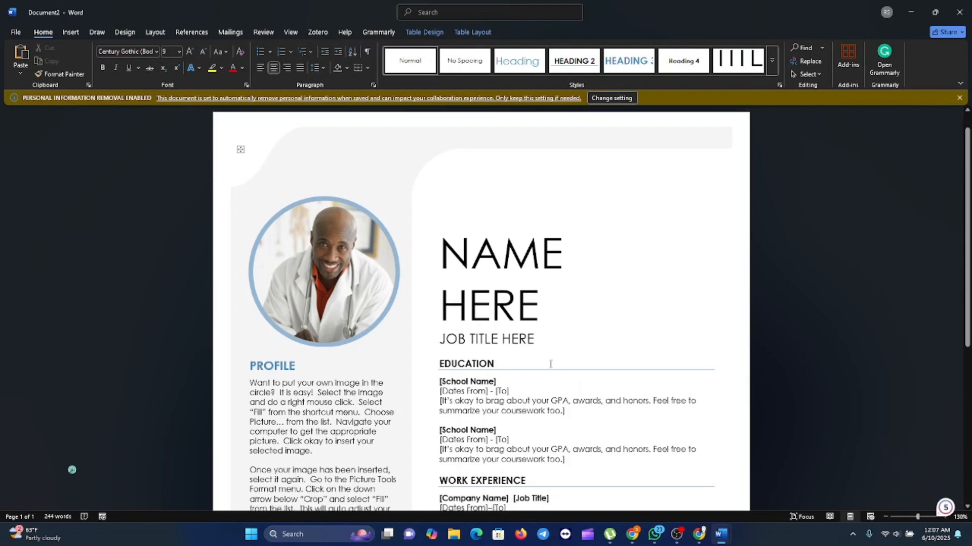
scroll(550, 365, "down", 4)
scroll(551, 365, "up", 2)
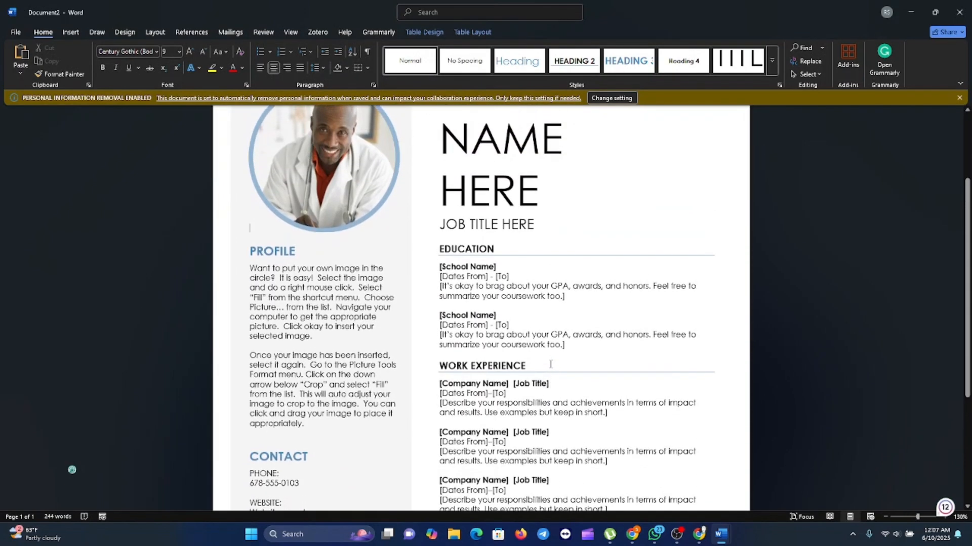
scroll(551, 364, "up", 1)
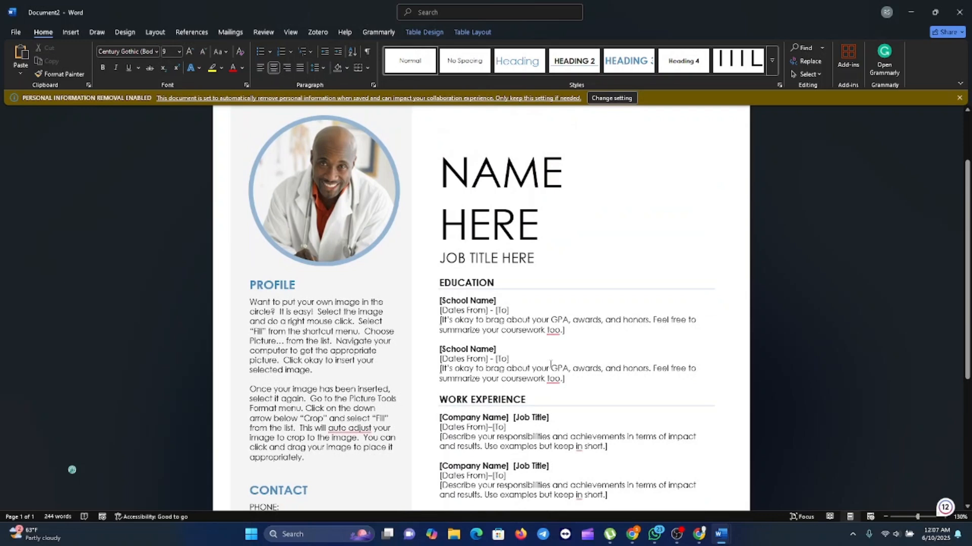
scroll(550, 364, "down", 1)
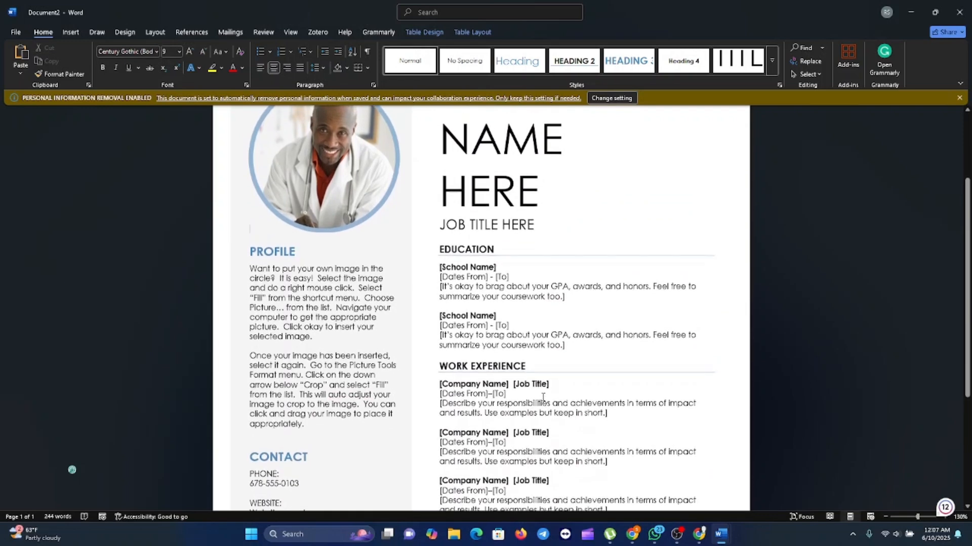
scroll(72, 470, "up", 3)
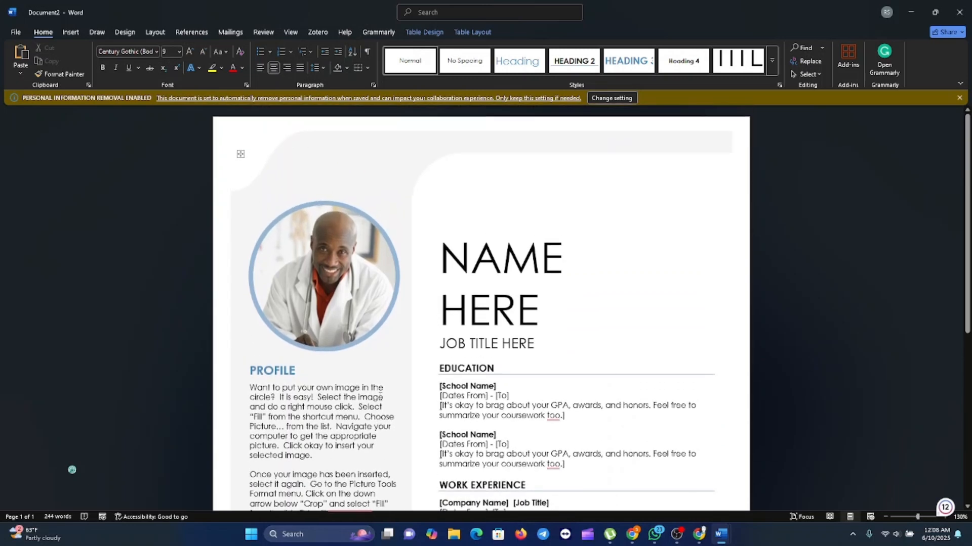
scroll(72, 470, "down", 3)
scroll(380, 397, "down", 3)
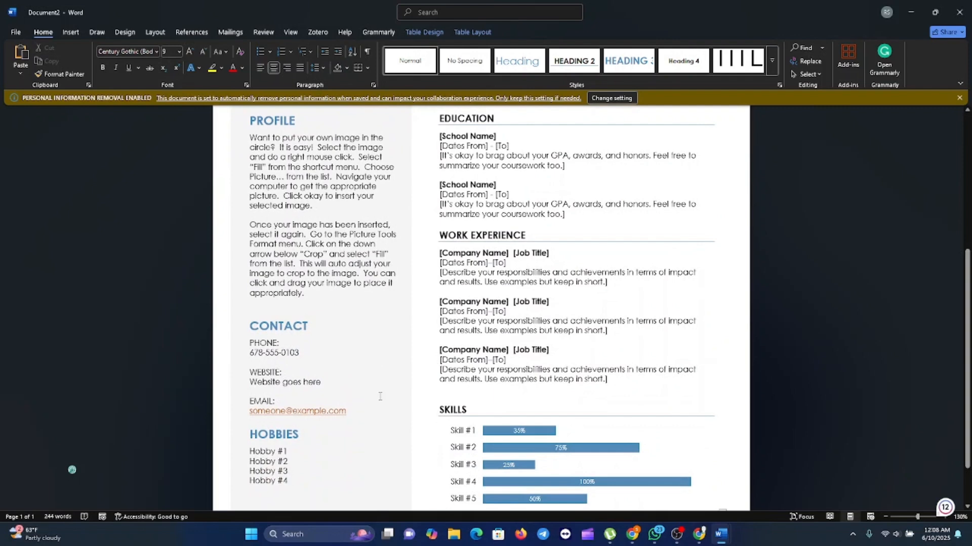
scroll(380, 396, "up", 1)
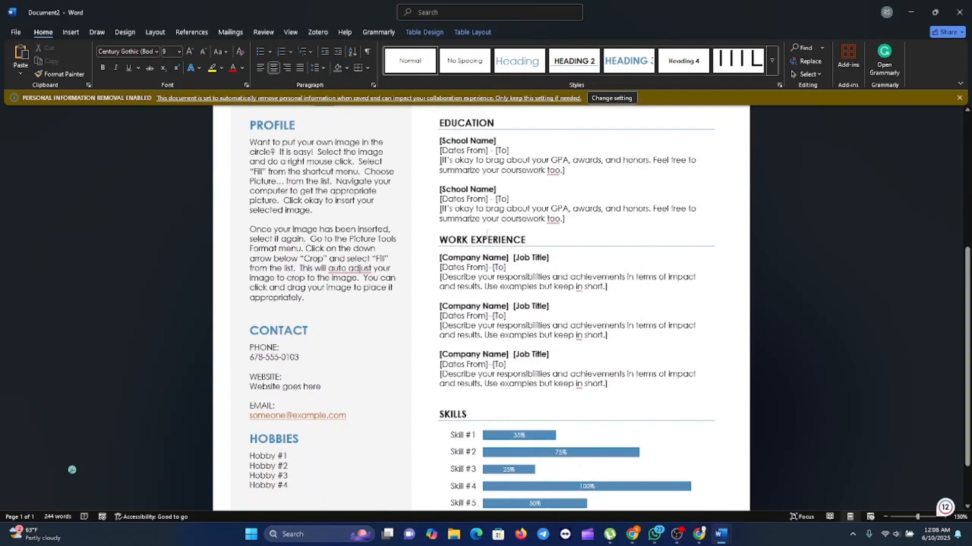
scroll(515, 245, "up", 4)
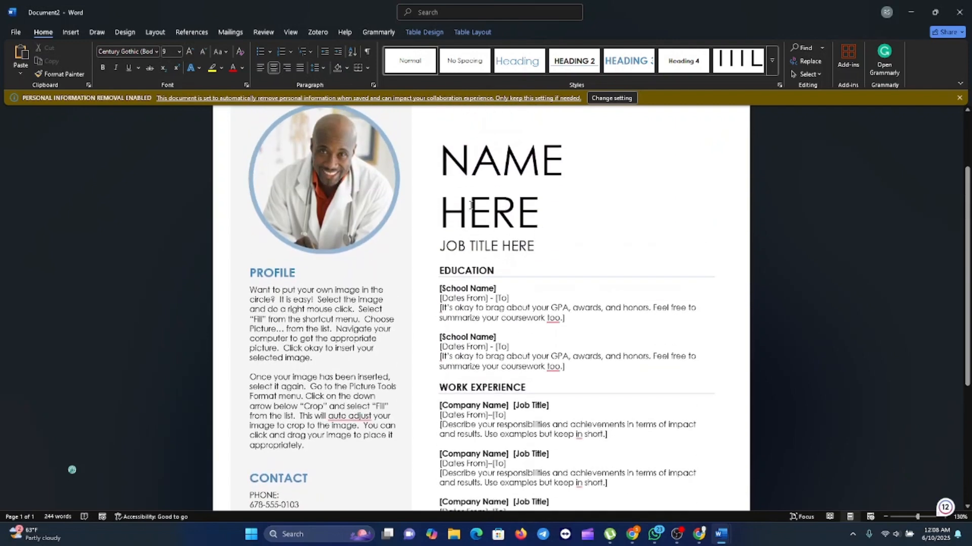
scroll(511, 211, "up", 3)
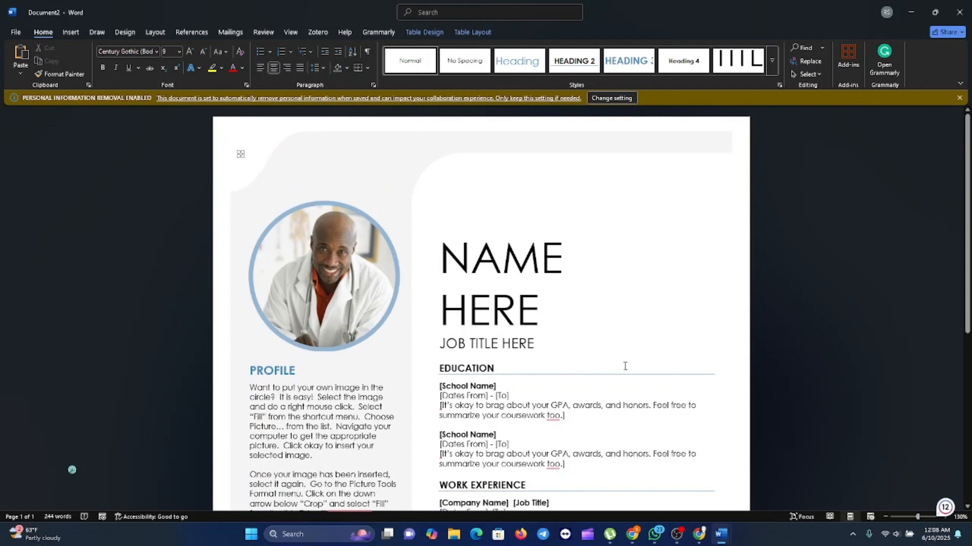
scroll(628, 360, "down", 3)
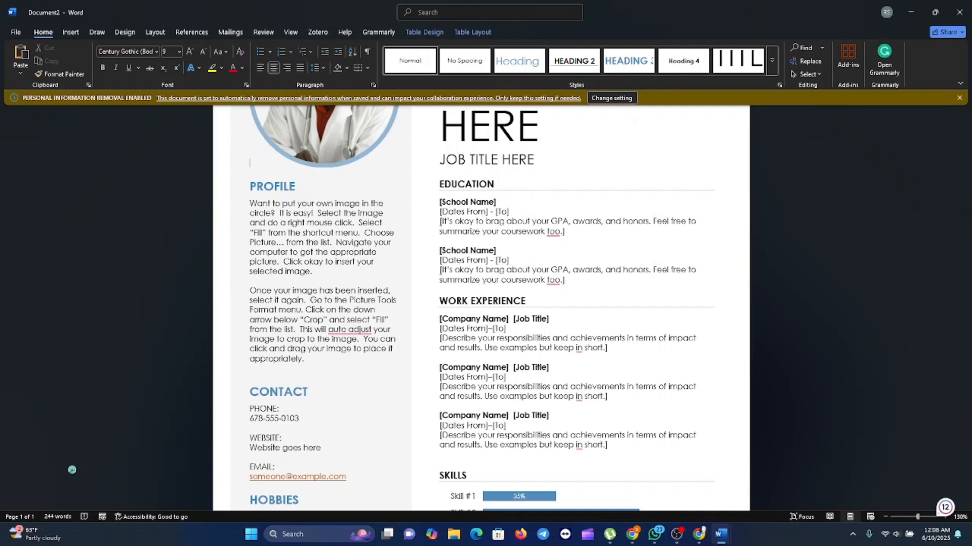
Step: Switch to the ChatGPT window in Chrome with the prepared resume prompt and check the list of available models
key("alt+Tab")
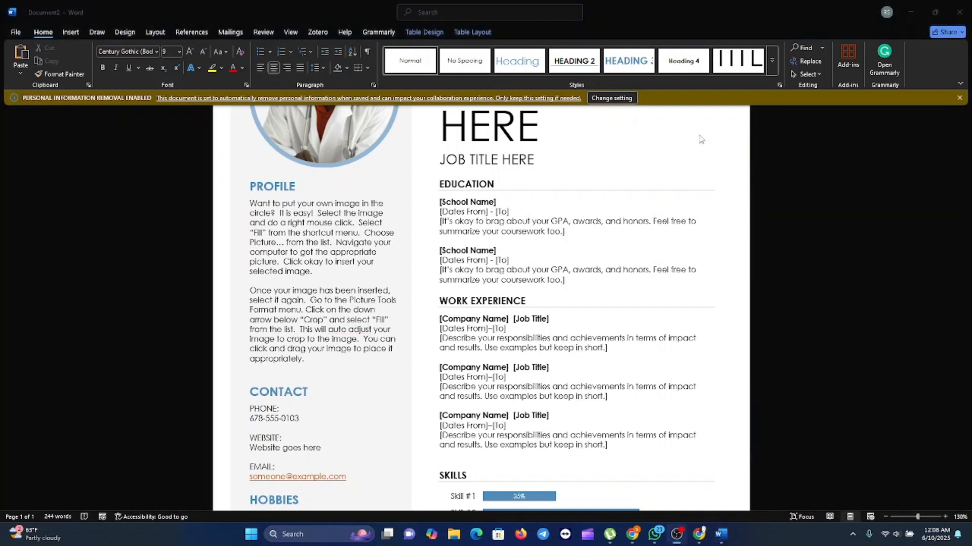
key("alt+Tab")
scroll(367, 266, "up", 3)
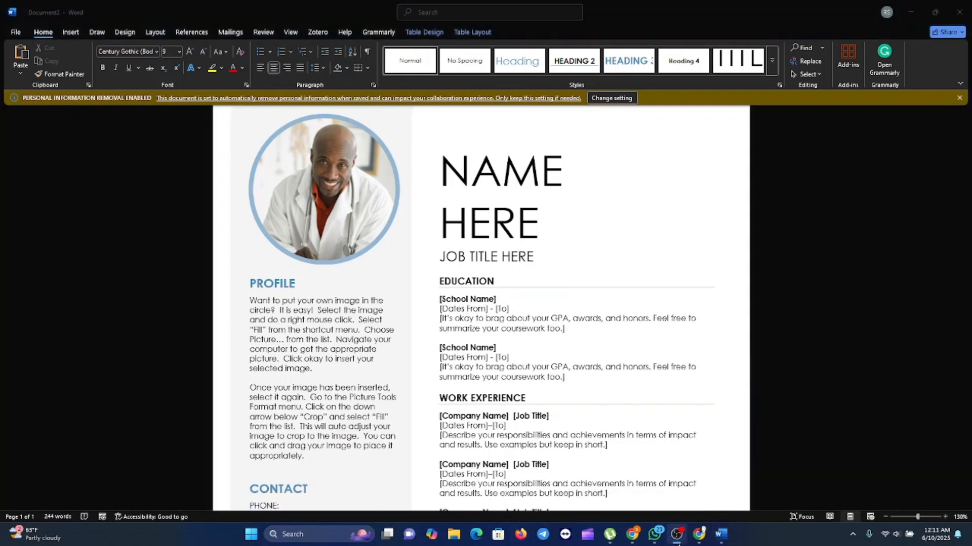
mouse_move(678, 543)
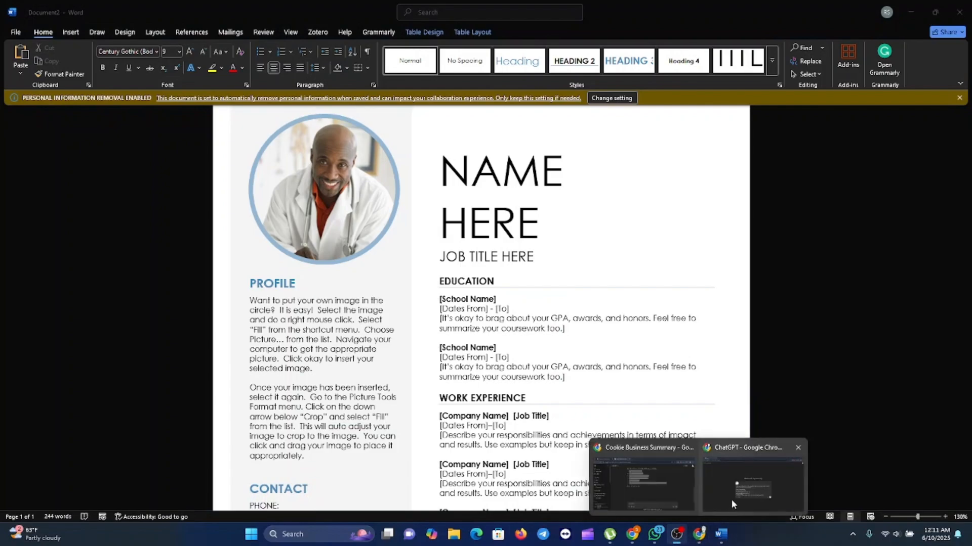
left_click(736, 494)
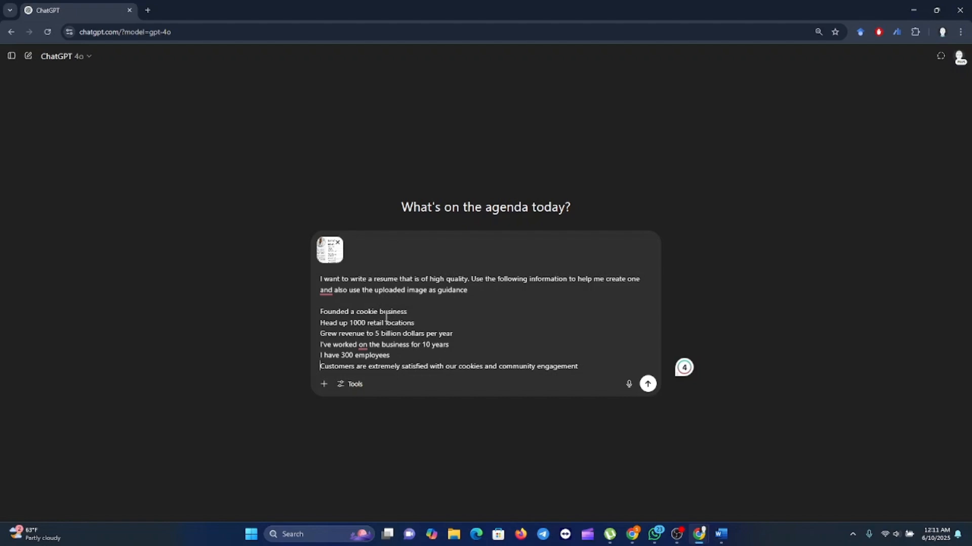
left_click(88, 57)
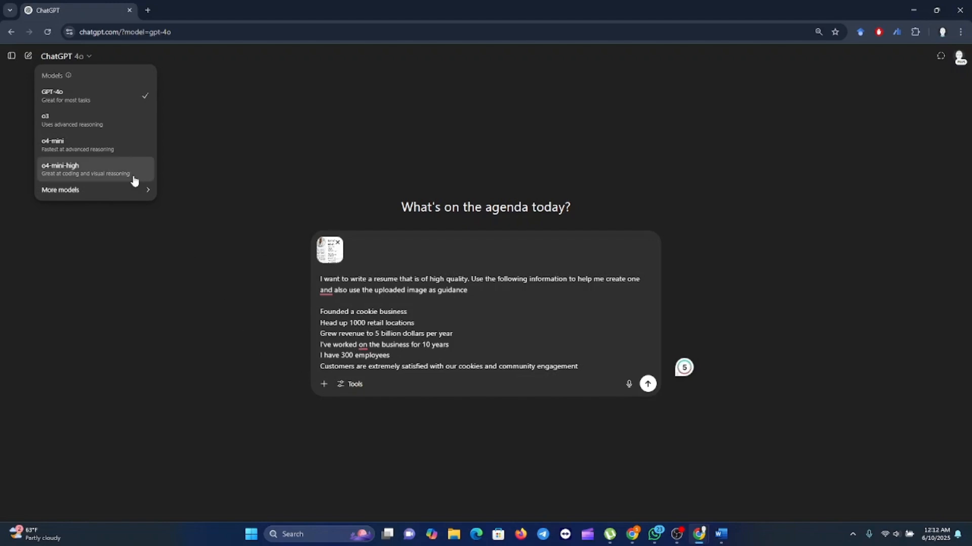
left_click(221, 181)
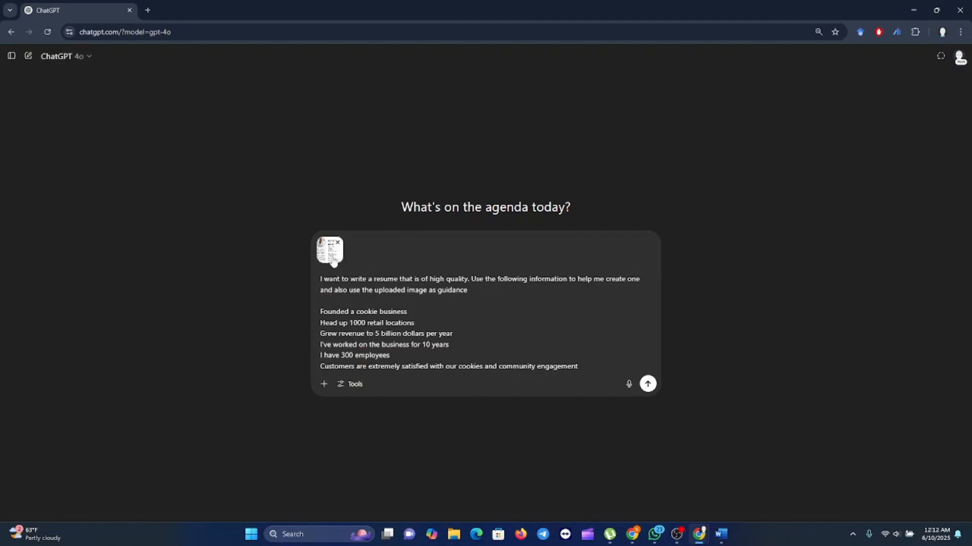
Step: Check the attached resume template image and submit the prompt asking for a high-quality resume based on the cookie business details
left_click(329, 259)
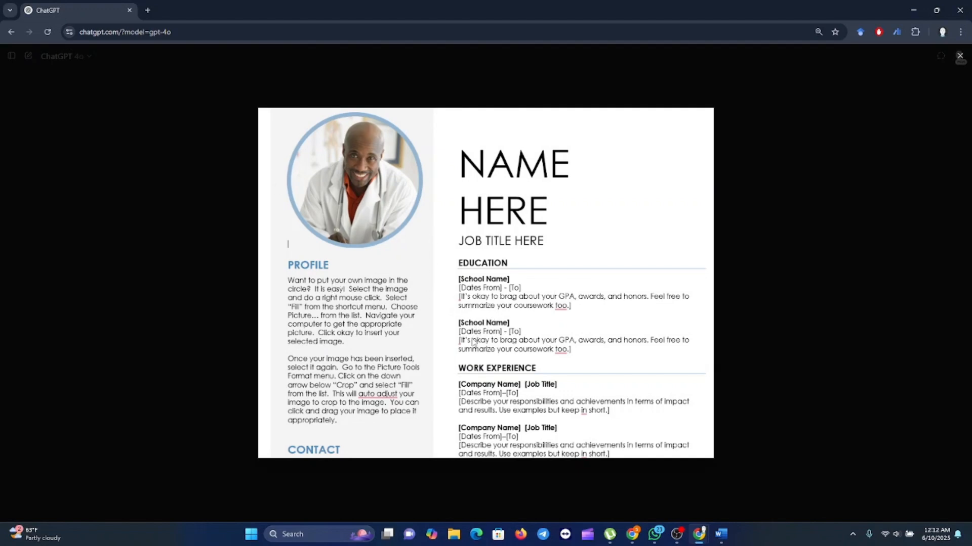
left_click(960, 58)
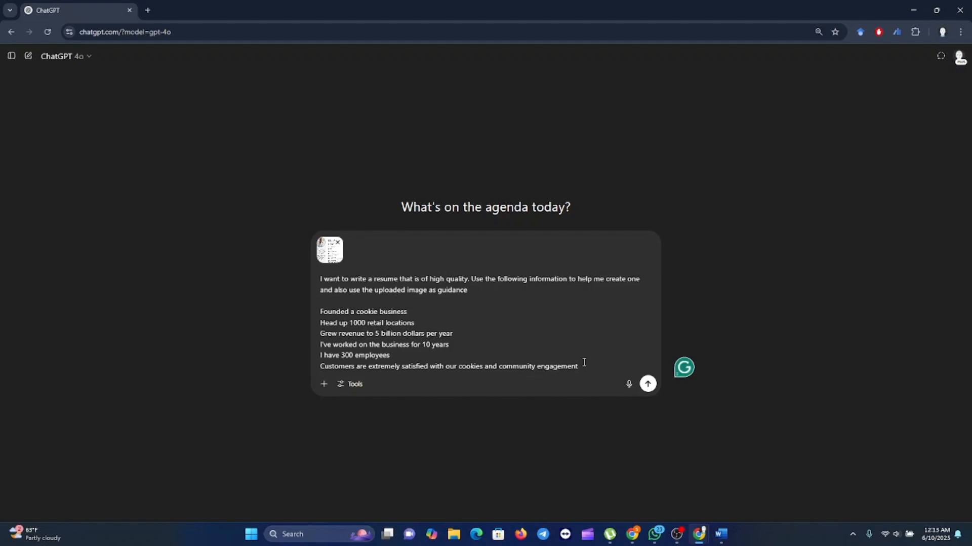
key("Return")
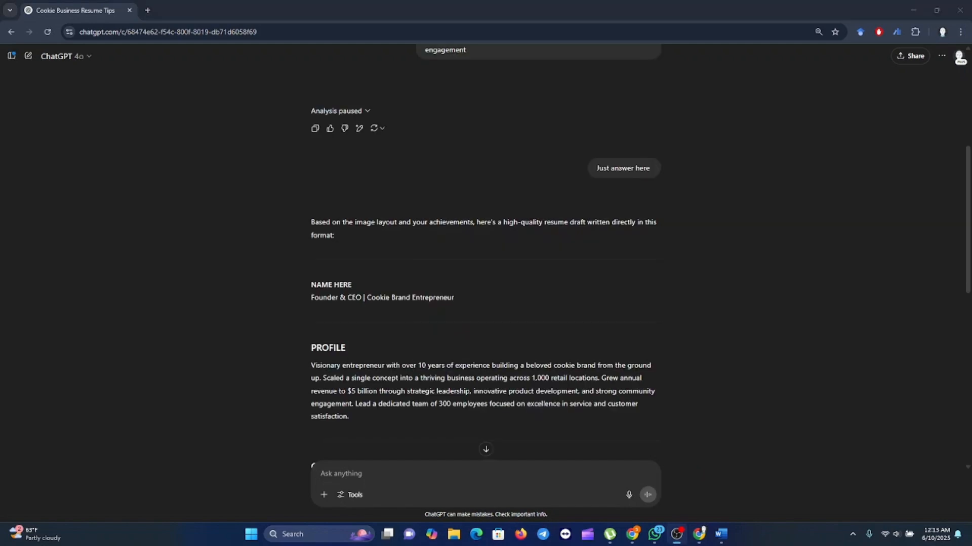
Step: Copy the paragraph under PROFILE in the generated resume draft and switch back to the resume document in Word
scroll(357, 360, "down", 8)
scroll(358, 359, "up", 3)
scroll(359, 360, "up", 2)
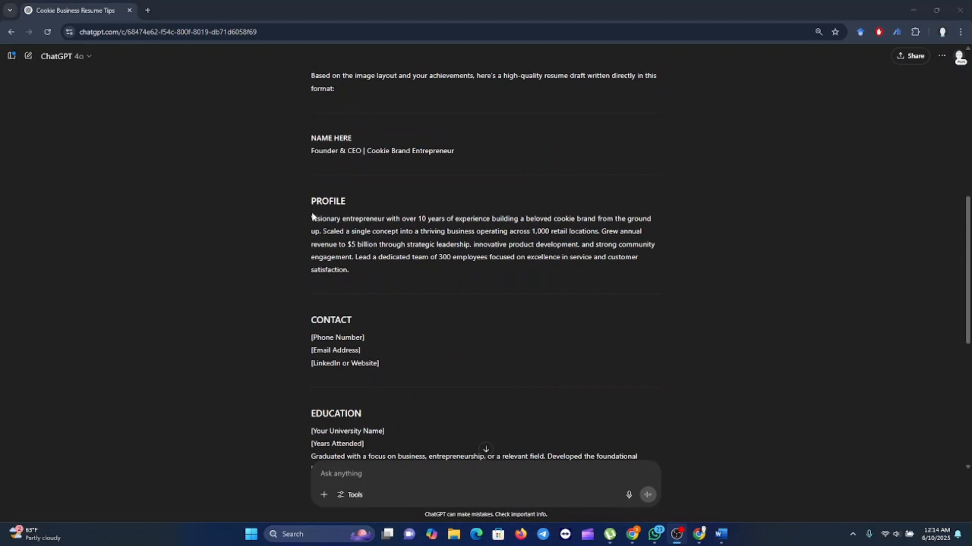
left_click_drag(311, 217, 360, 273)
right_click(367, 249)
left_click(384, 252)
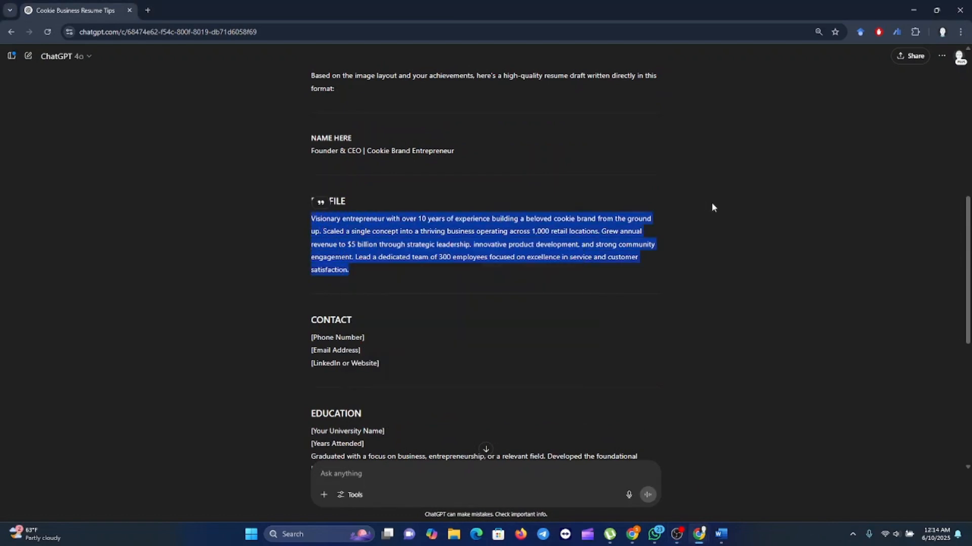
key("alt+Tab")
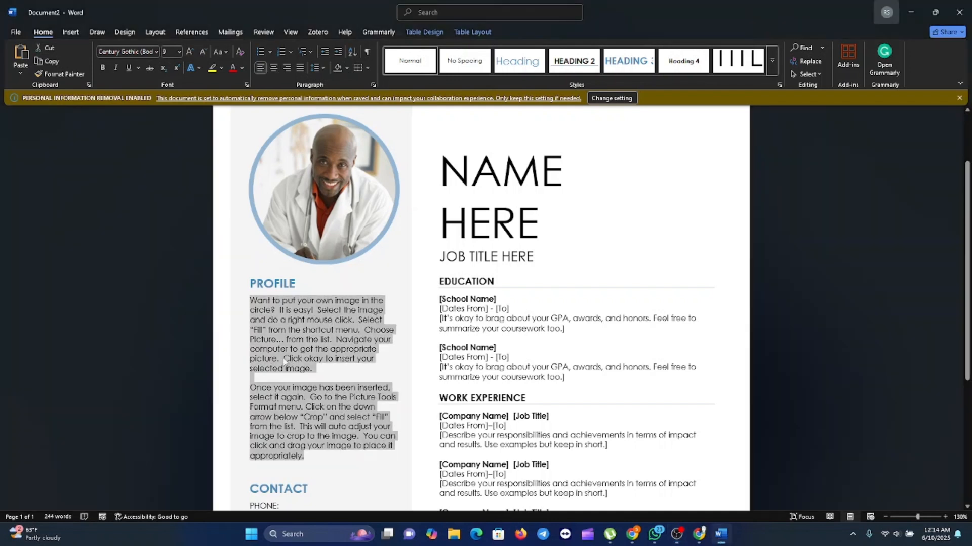
Step: Replace the placeholder text under PROFILE with the copied profile paragraph, merging its formatting with the template
left_click(273, 344)
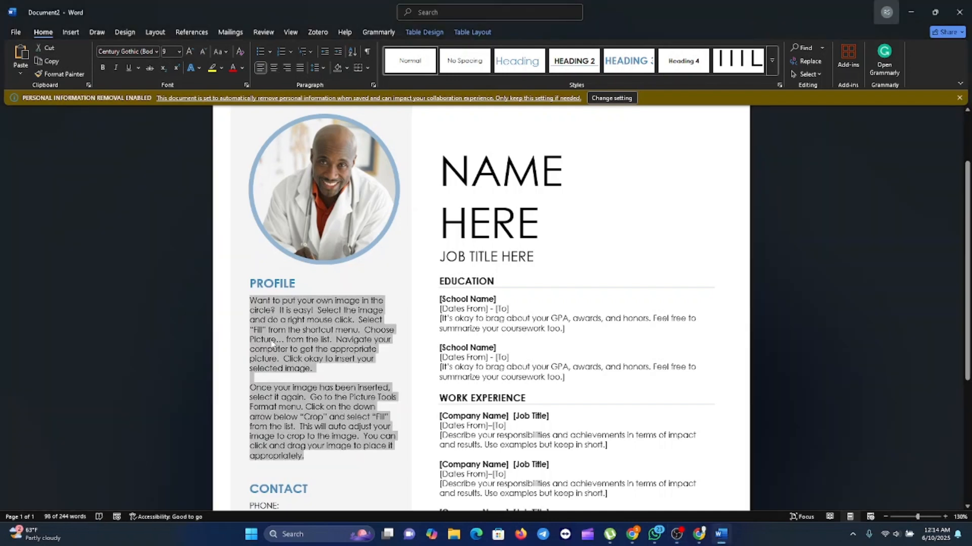
right_click(302, 324)
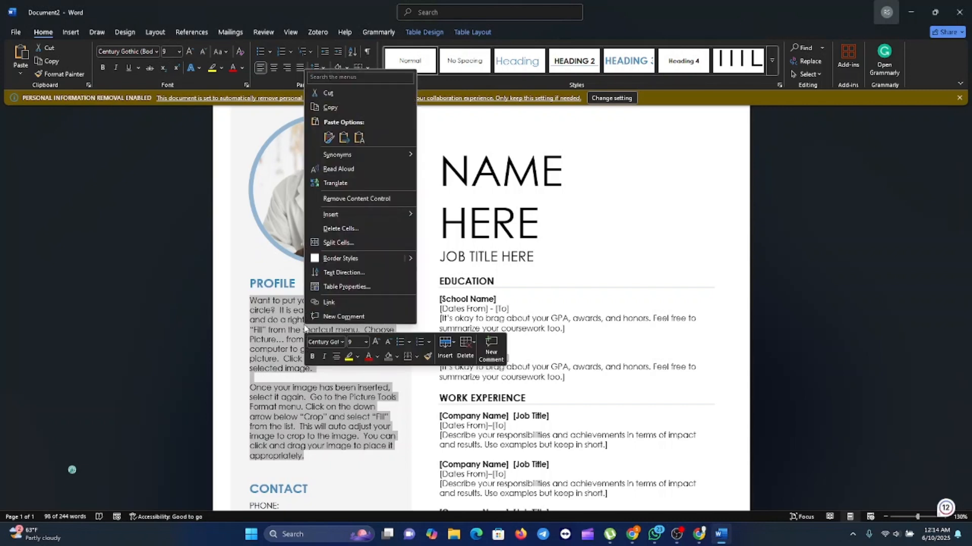
left_click(343, 138)
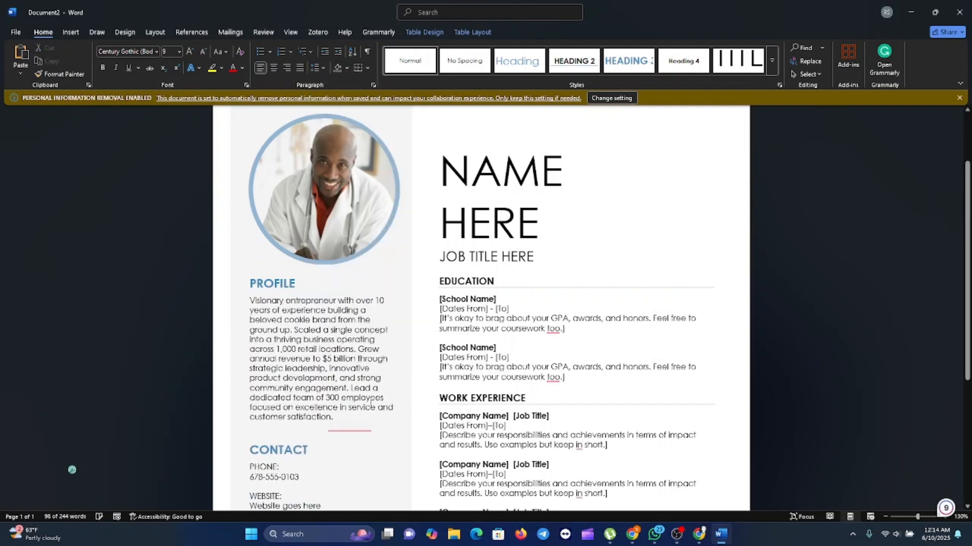
Step: Review the filled PROFILE section and examine the contact, hobbies, work experience and skills placeholders
scroll(357, 425, "down", 1)
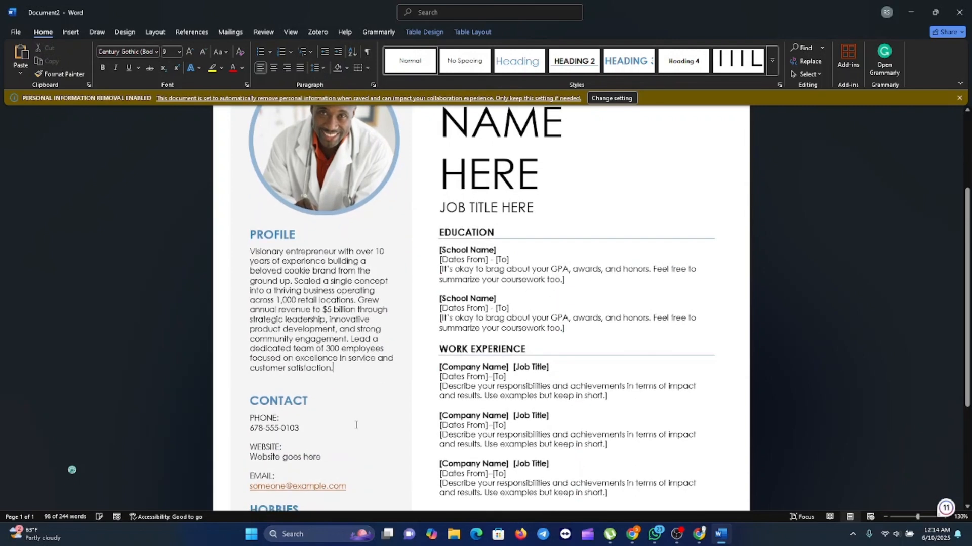
scroll(356, 425, "down", 1)
scroll(356, 425, "up", 2)
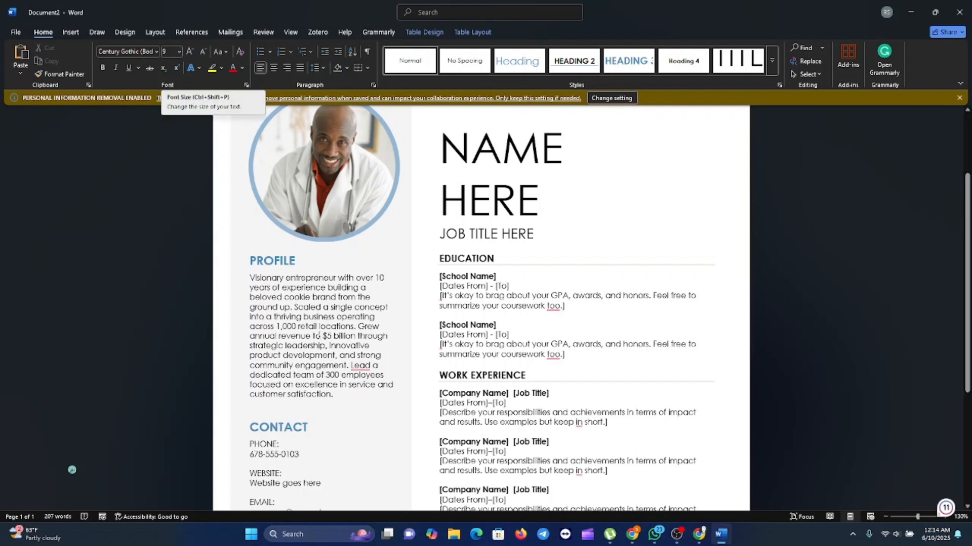
mouse_move(358, 369)
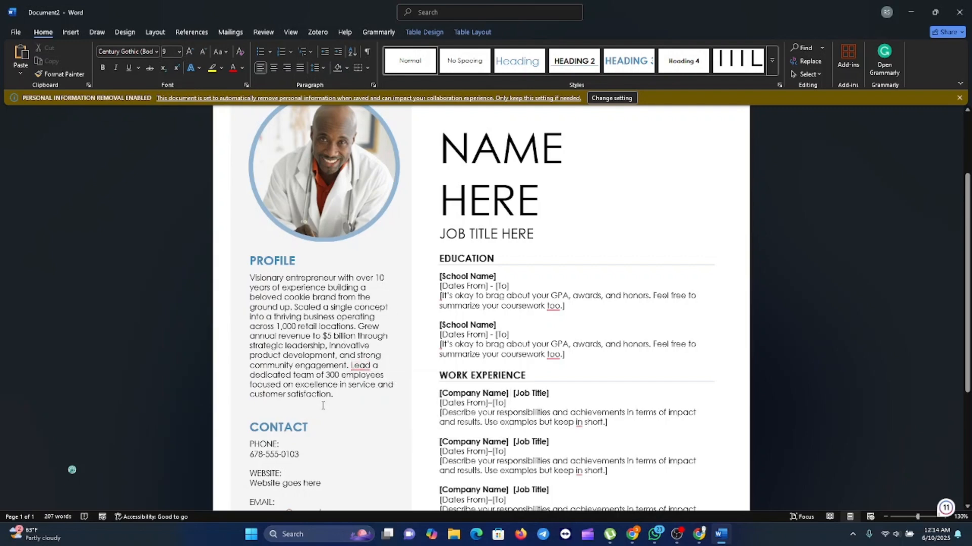
scroll(310, 429, "down", 3)
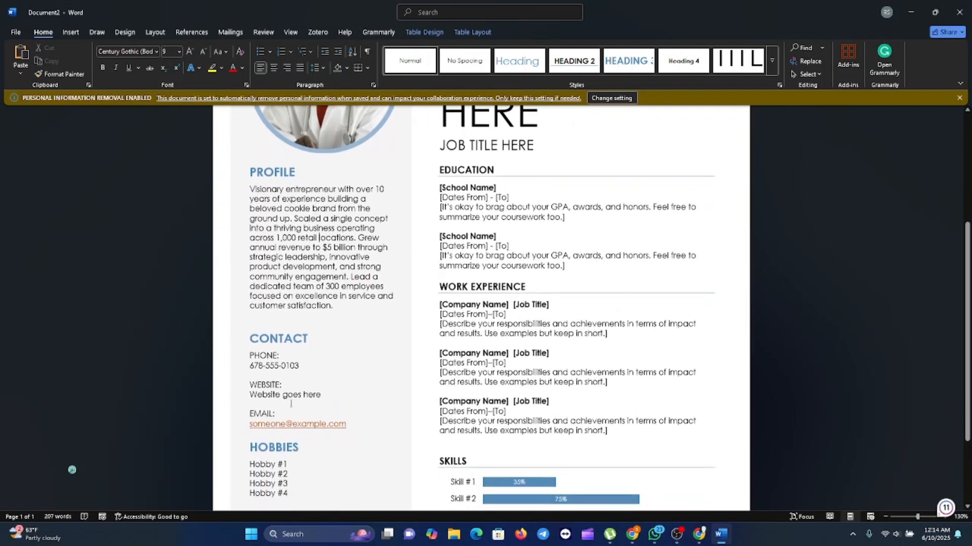
triple_click(262, 357)
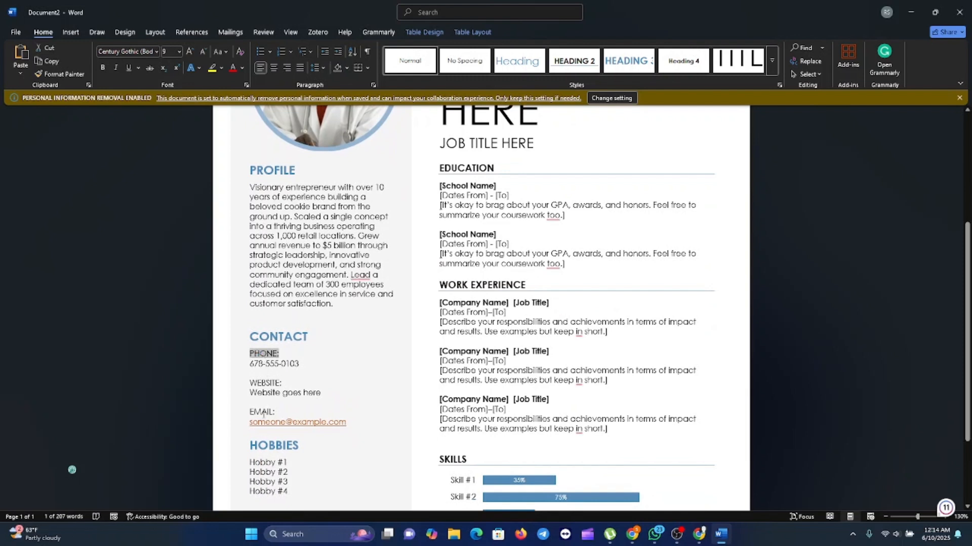
scroll(279, 452, "down", 1)
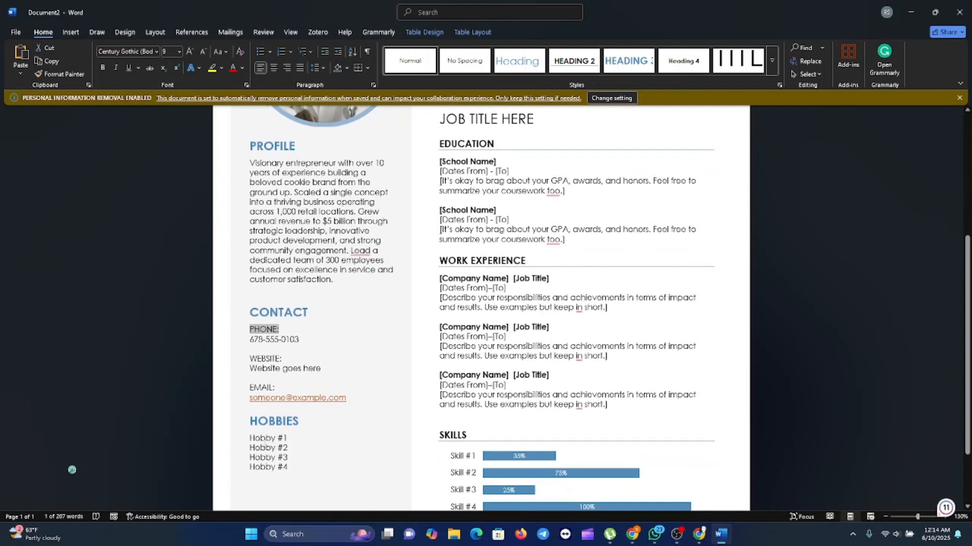
scroll(238, 460, "up", 2)
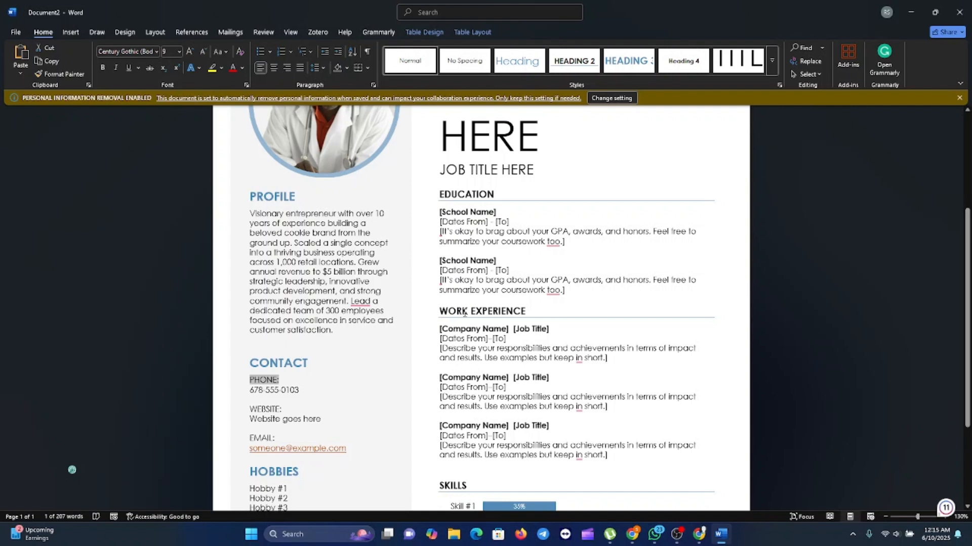
Step: Switch to the Cookie Business Resume Tips chat in Chrome and copy the "Founder & CEO – Cookie Company" line under WORK EXPERIENCE
mouse_move(699, 534)
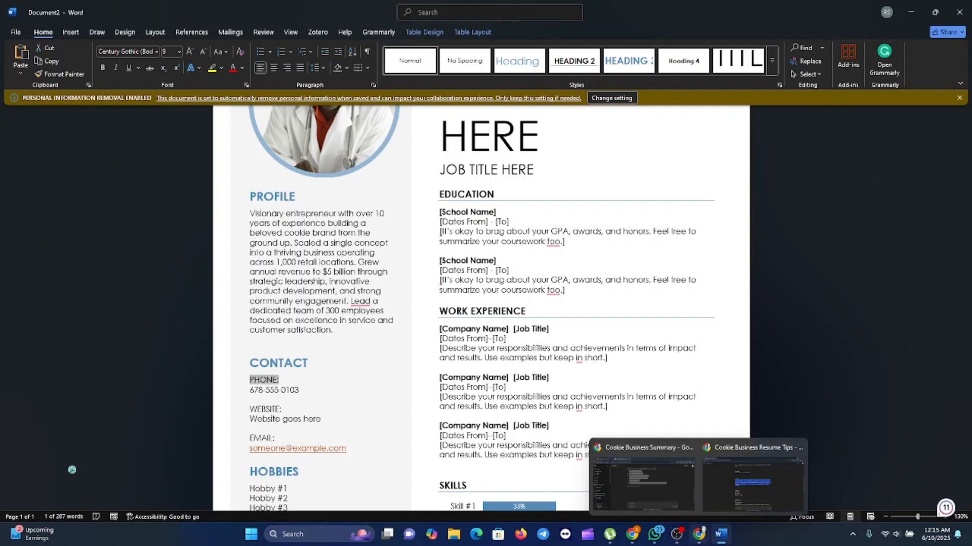
left_click(745, 494)
left_click(435, 330)
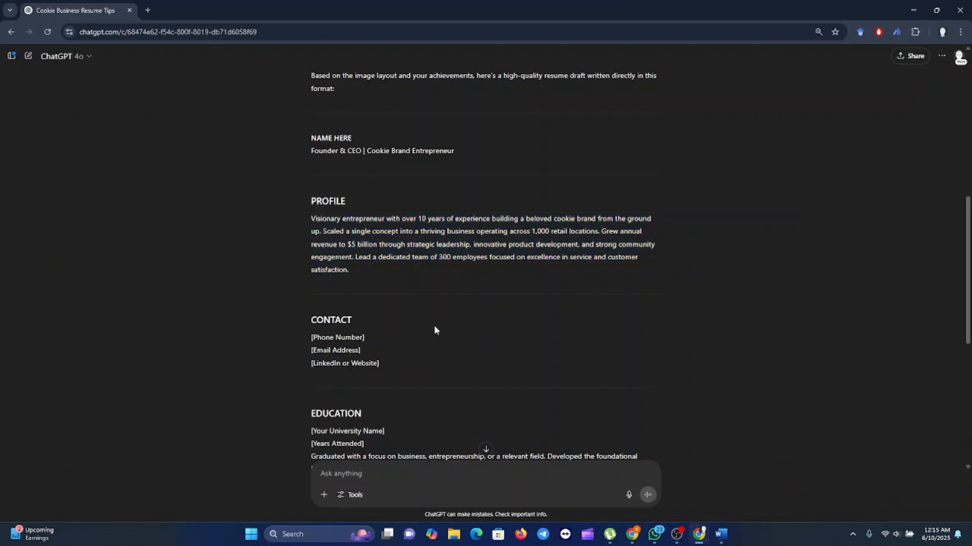
scroll(438, 334, "down", 5)
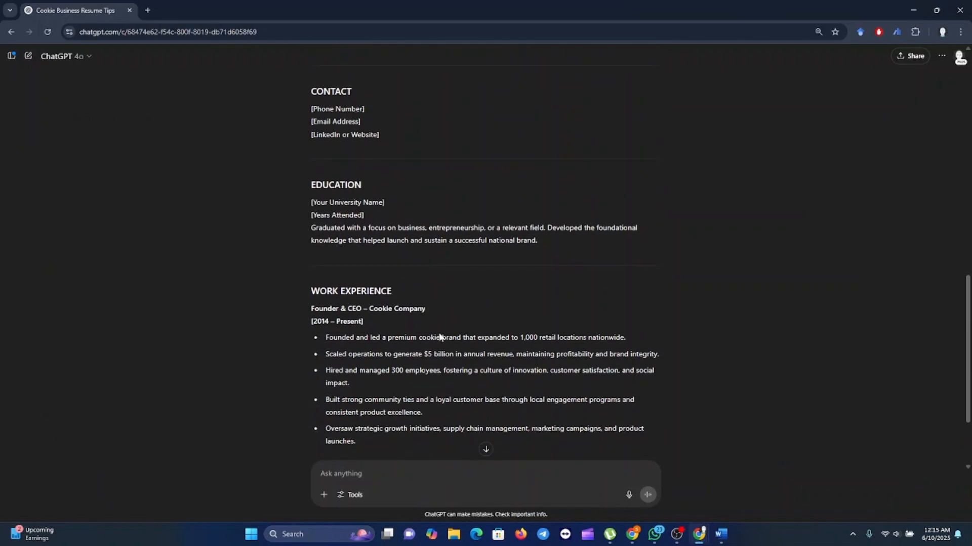
scroll(439, 336, "down", 2)
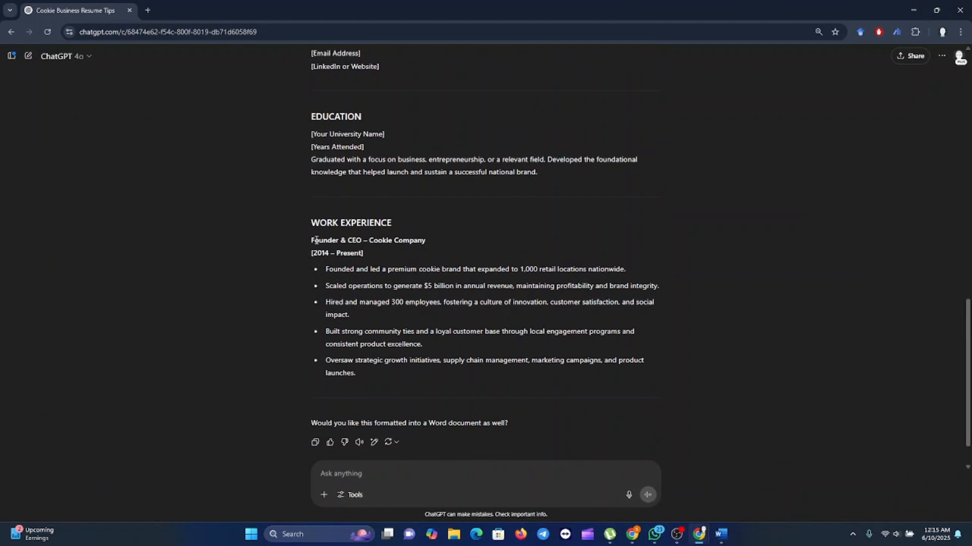
left_click_drag(312, 240, 433, 239)
key("ctrl+c")
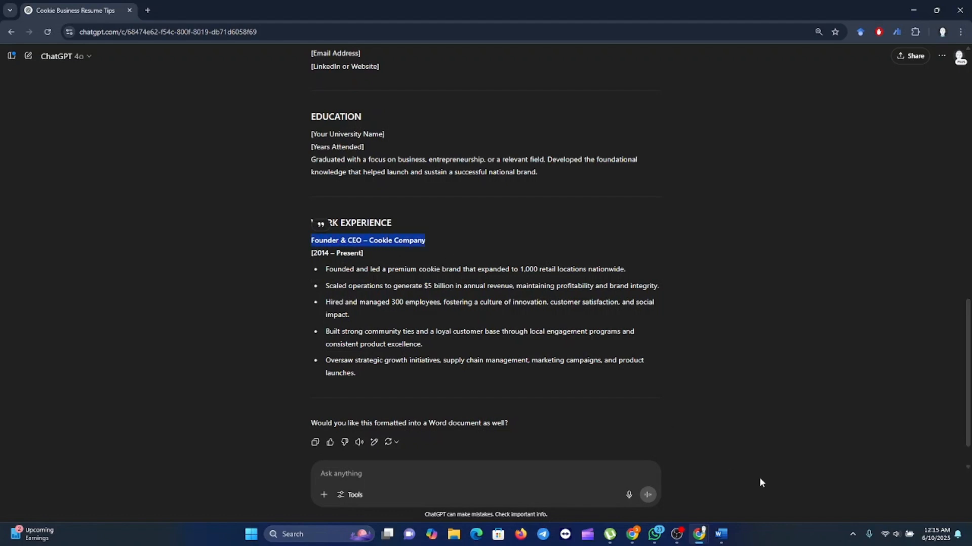
Step: In Word, replace the first company name and job title placeholder with the copied line, keeping the dates placeholder on its own line
left_click(711, 529)
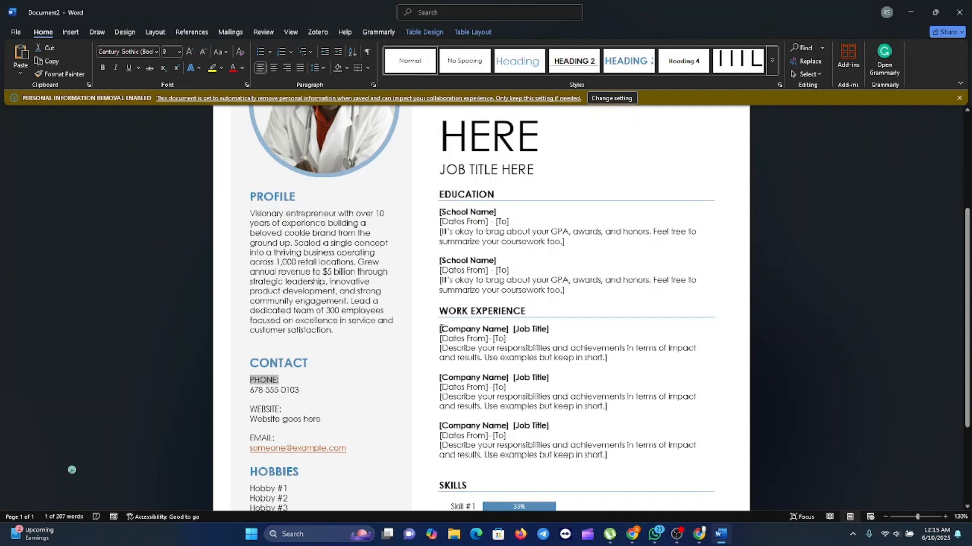
left_click_drag(441, 328, 527, 332)
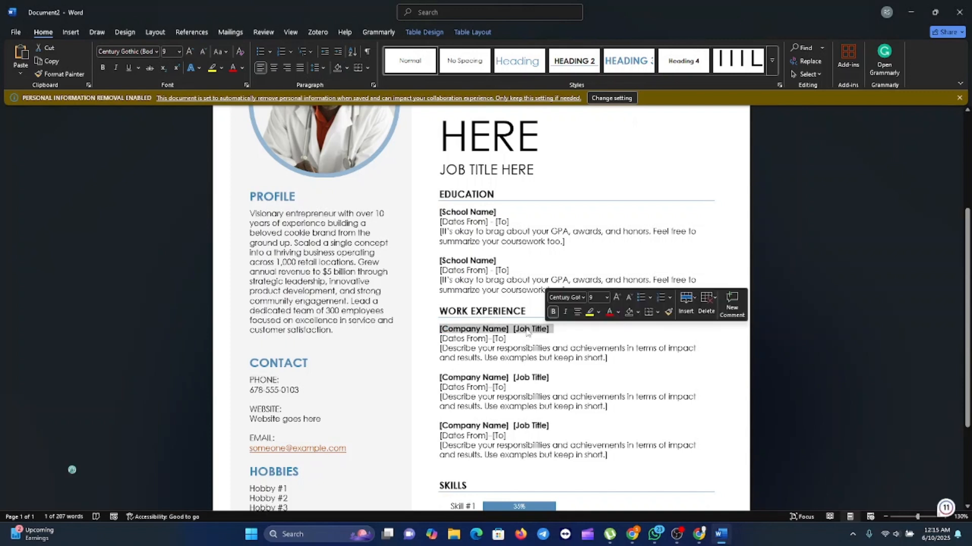
right_click(528, 332)
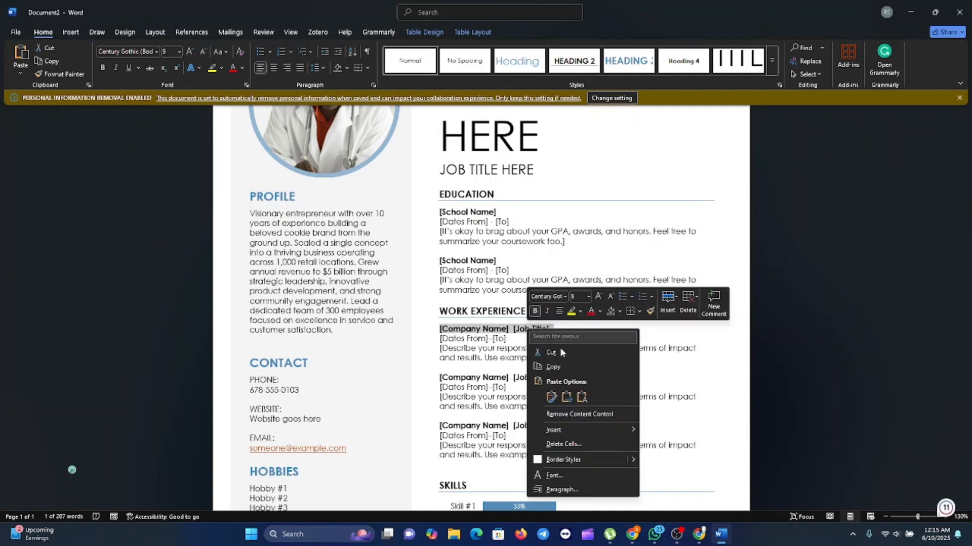
left_click(565, 398)
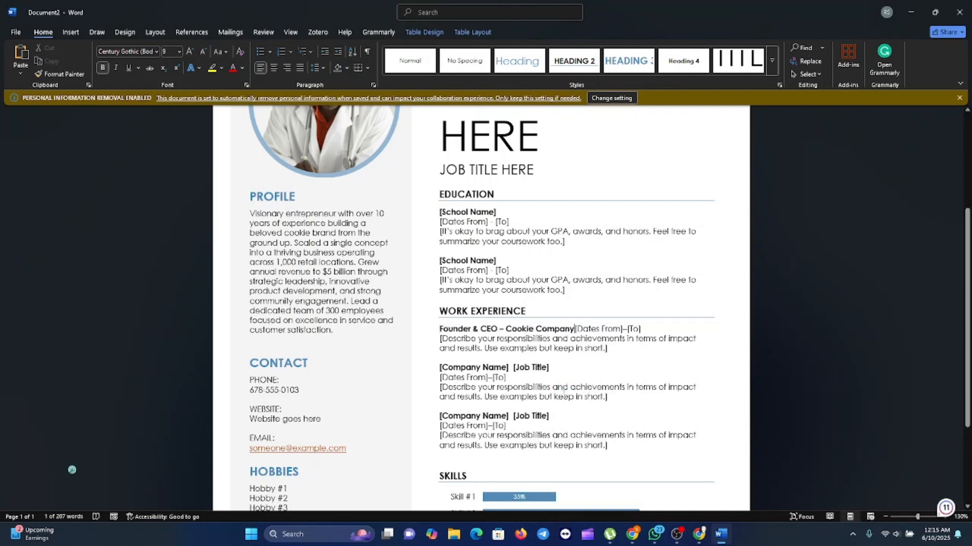
key("Return")
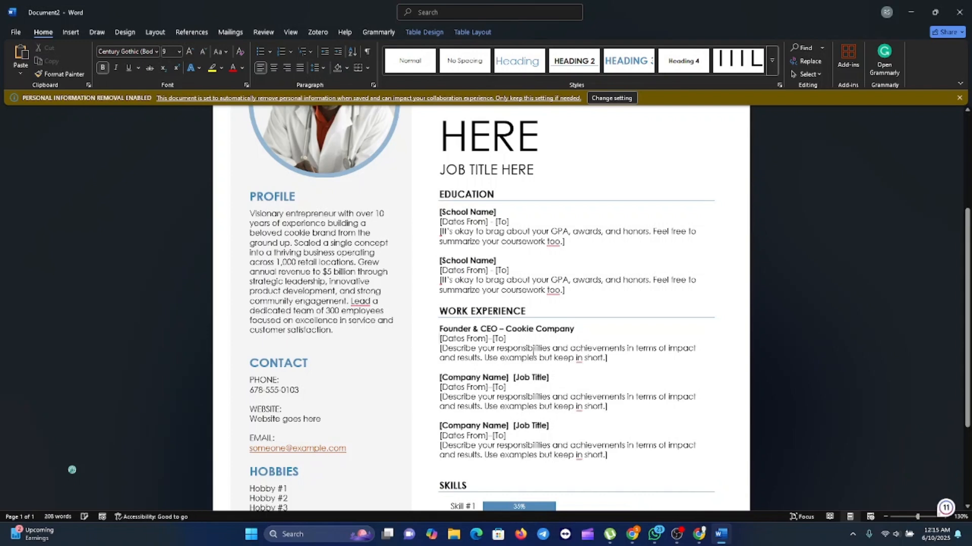
Step: Return to the ChatGPT window and copy the five work experience bullet points below the 2014 – Present line
mouse_move(698, 533)
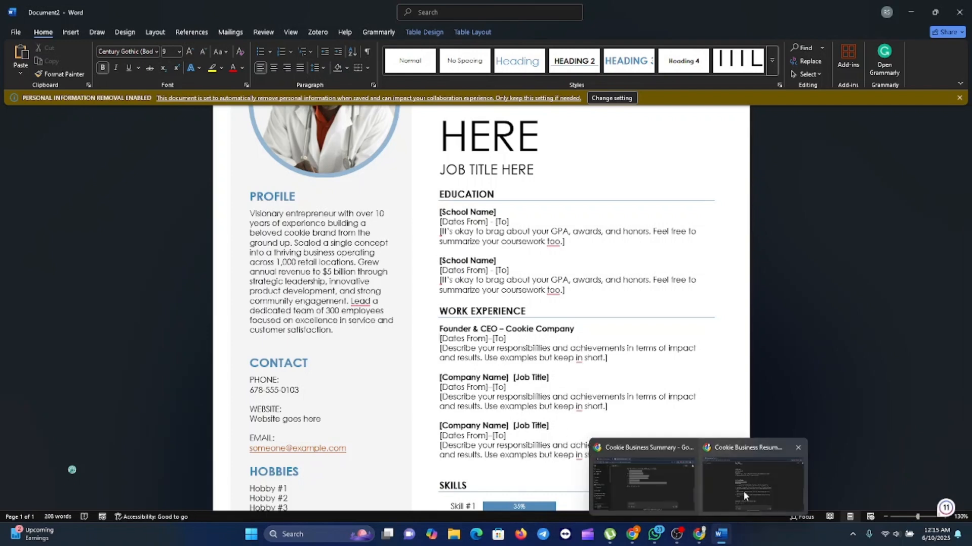
left_click(744, 490)
left_click(392, 328)
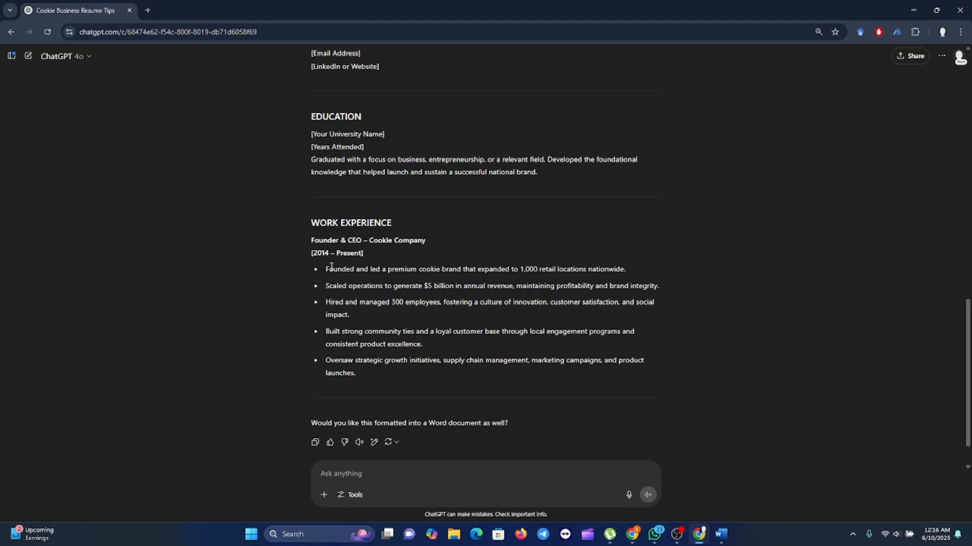
left_click_drag(327, 268, 359, 374)
right_click(377, 291)
left_click(408, 305)
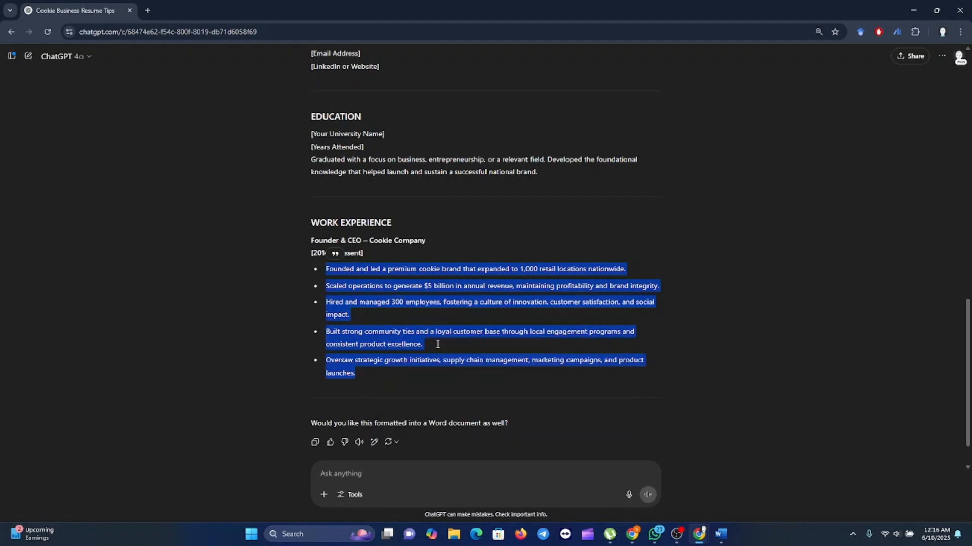
Step: In Word, replace all remaining placeholder text under the Founder & CEO line in WORK EXPERIENCE with the copied bullet points
left_click(721, 534)
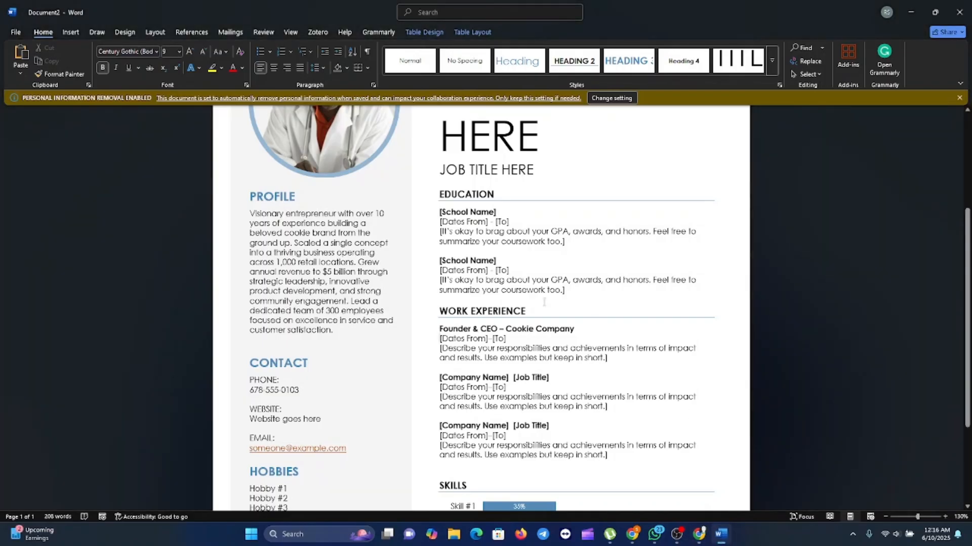
left_click(466, 365)
left_click_drag(438, 338, 467, 382)
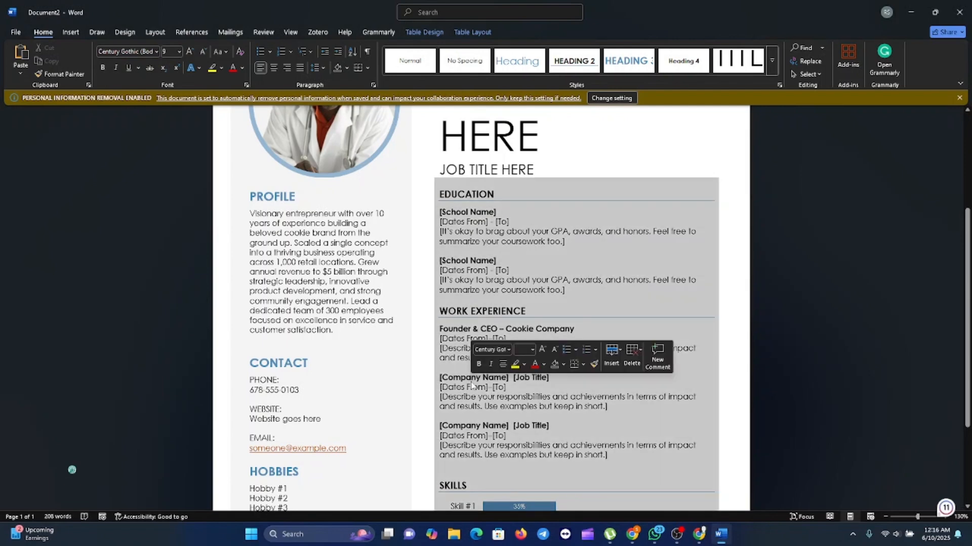
left_click(466, 381)
left_click_drag(440, 338, 573, 440)
left_click_drag(573, 439, 611, 455)
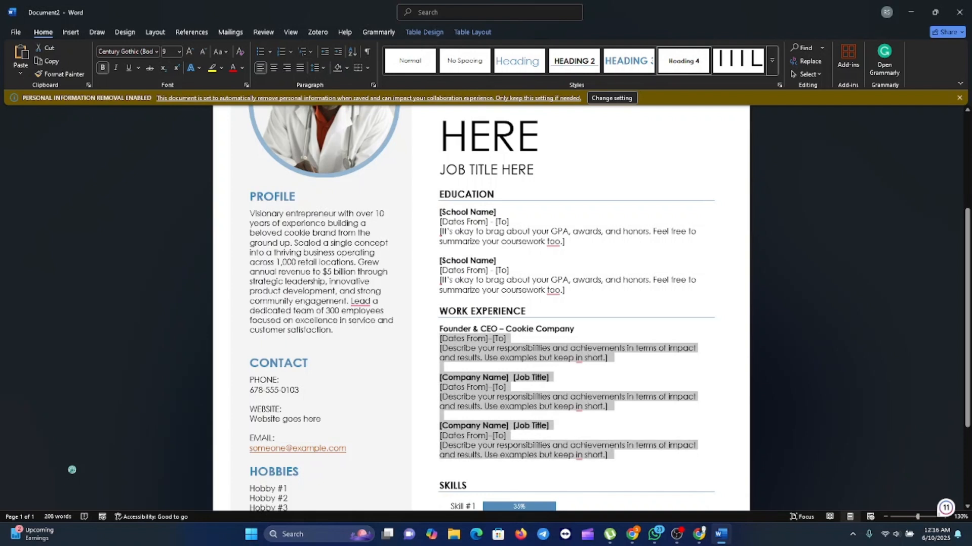
left_click(271, 52)
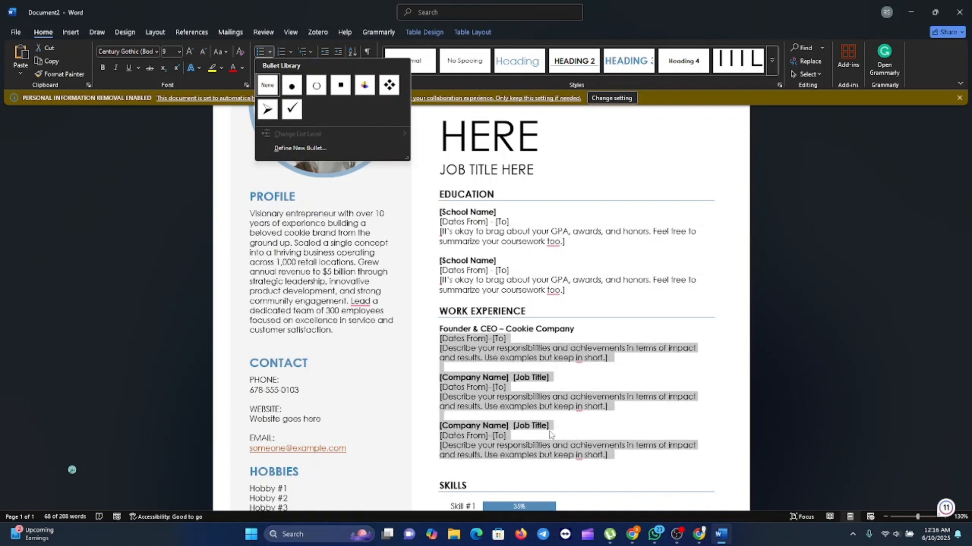
right_click(481, 346)
left_click(521, 155)
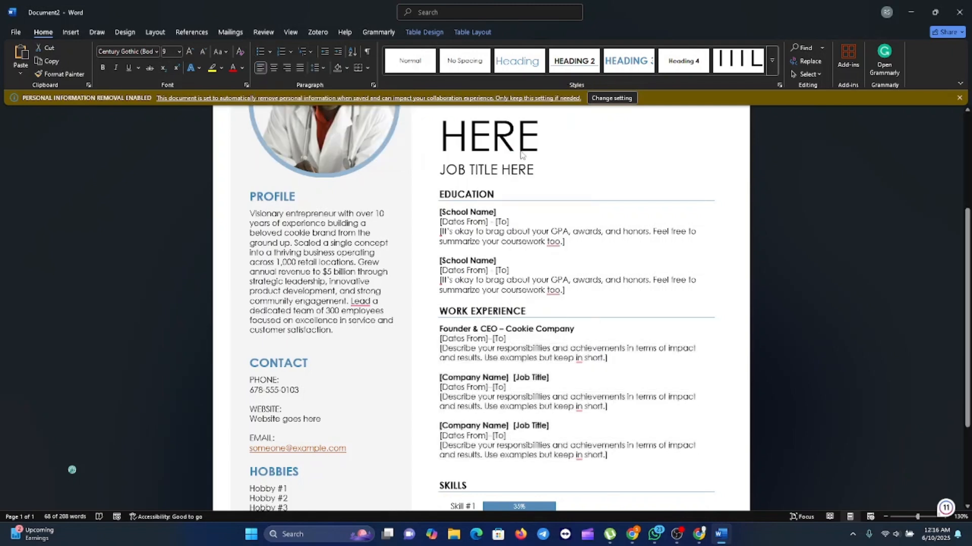
Step: Format the pasted work experience lines as a bulleted list with solid round bullets
left_click_drag(440, 338, 626, 431)
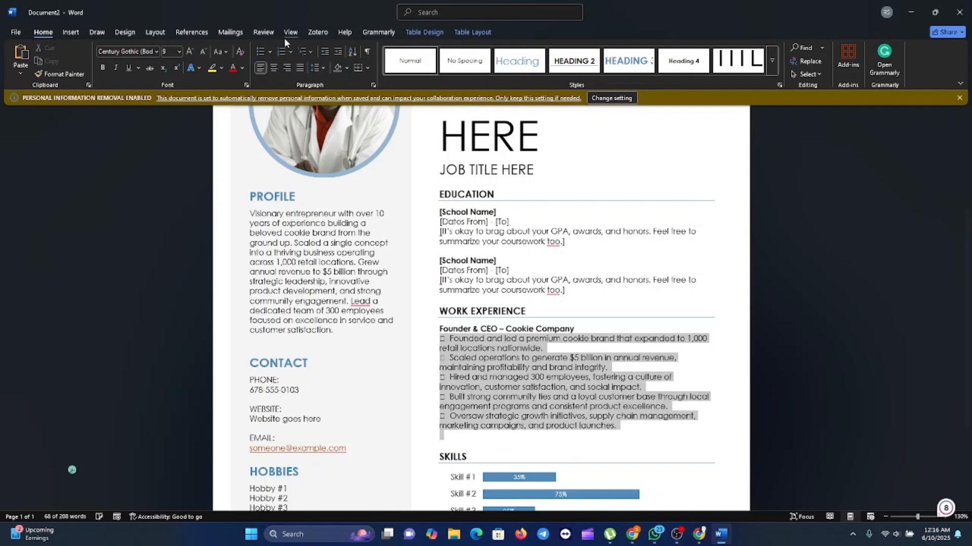
left_click(271, 53)
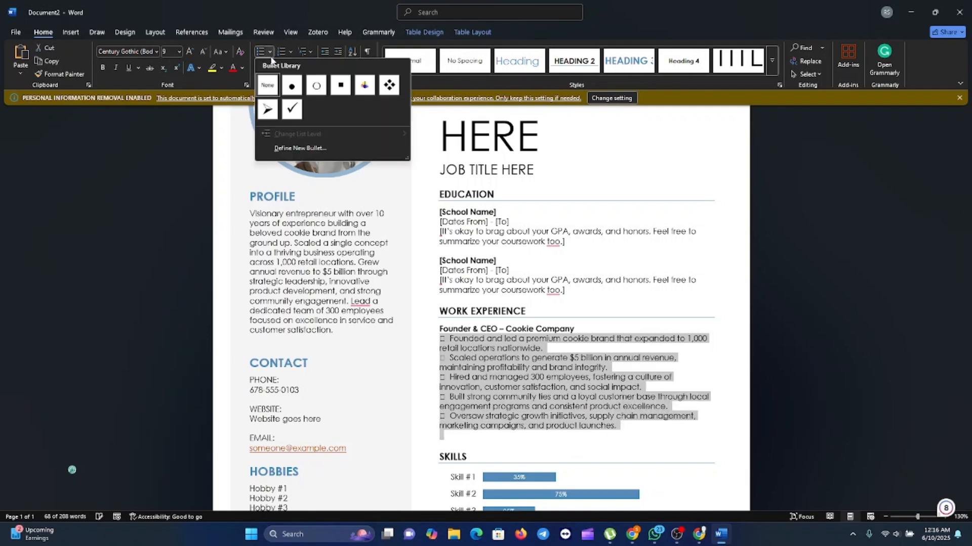
left_click(292, 87)
left_click(568, 444)
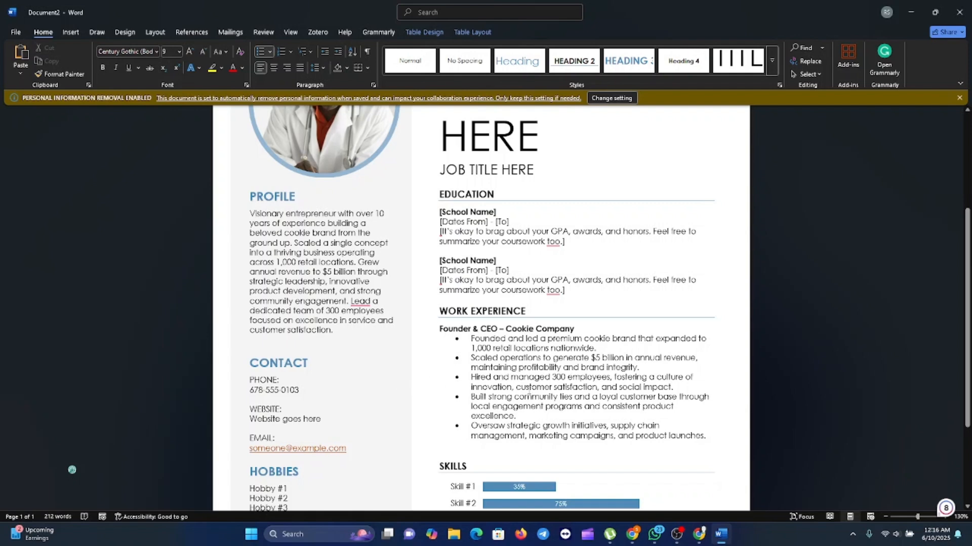
Step: Examine the resume's layout from the bulleted work experience down to the skills chart and back up to the name heading
scroll(529, 397, "down", 2)
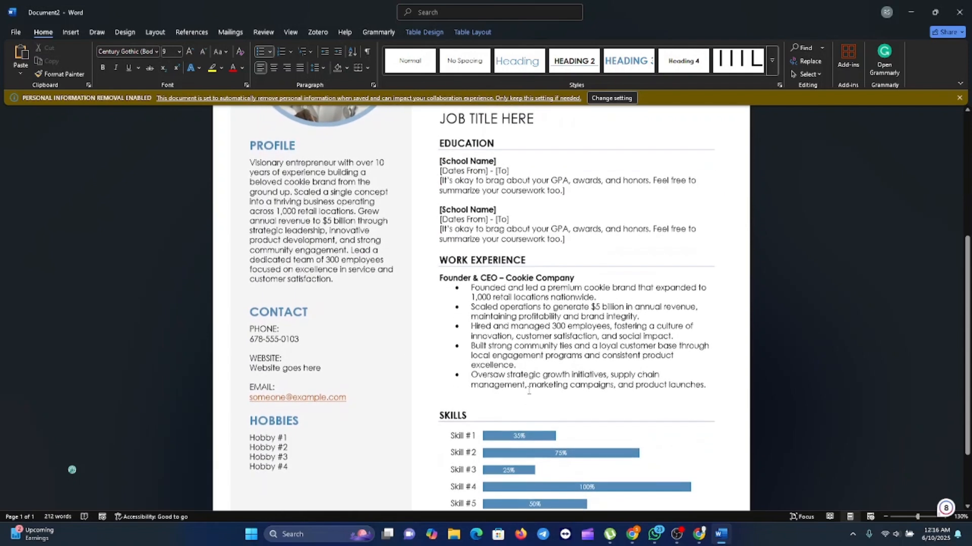
scroll(529, 389, "down", 1)
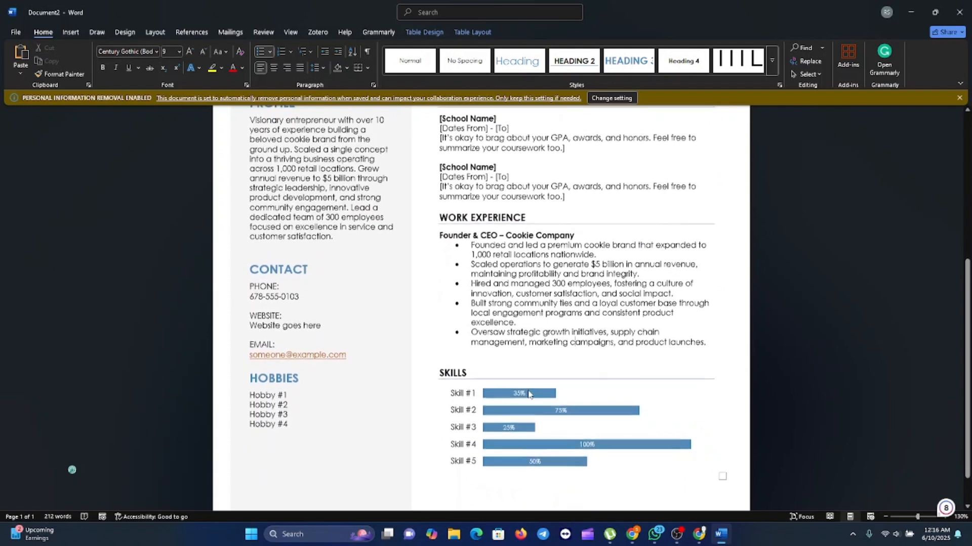
scroll(529, 393, "up", 2)
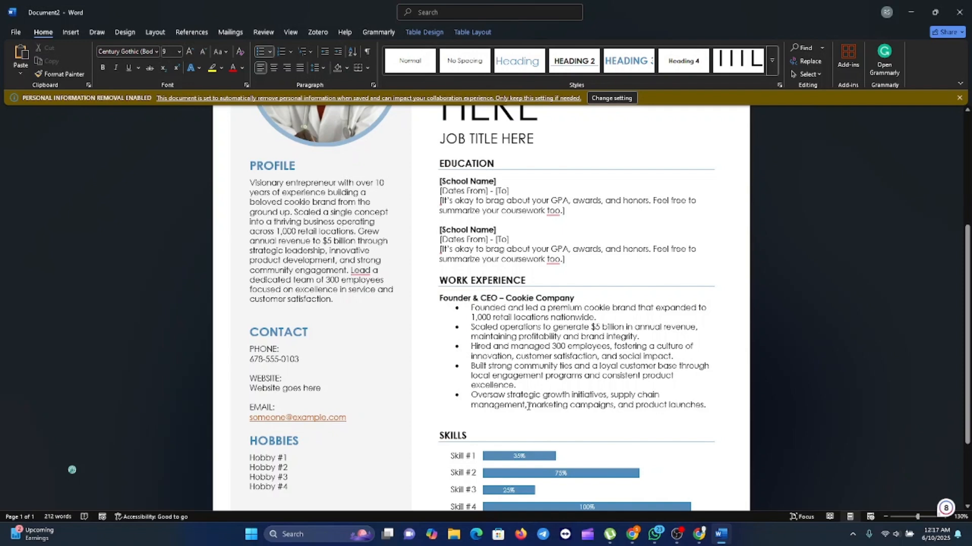
scroll(522, 403, "down", 3)
scroll(522, 405, "up", 5)
scroll(514, 413, "up", 1)
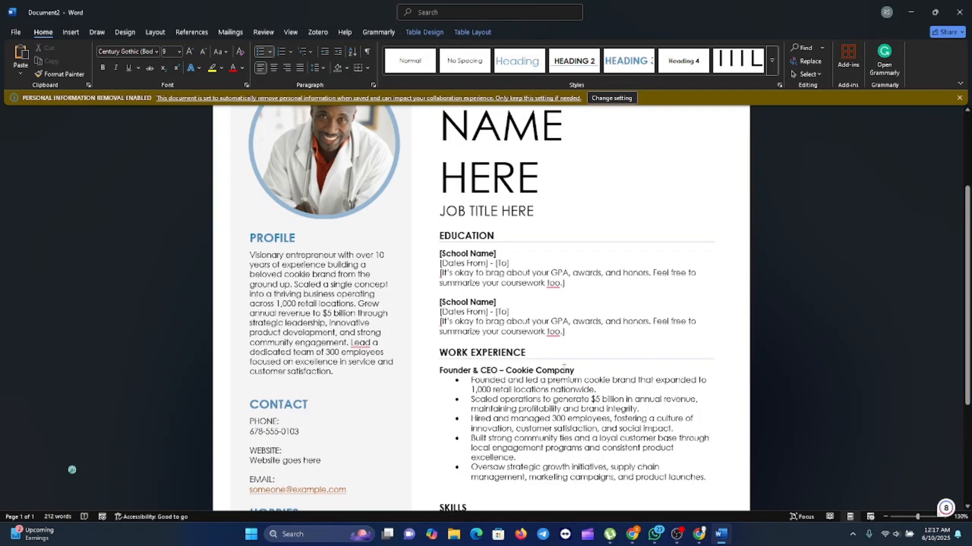
Step: Fill the round profile photo shape with the picture file ChatGPT Image Jun 7, 2025, 02_40_50 AM from the Pictures folder
scroll(388, 314, "up", 3)
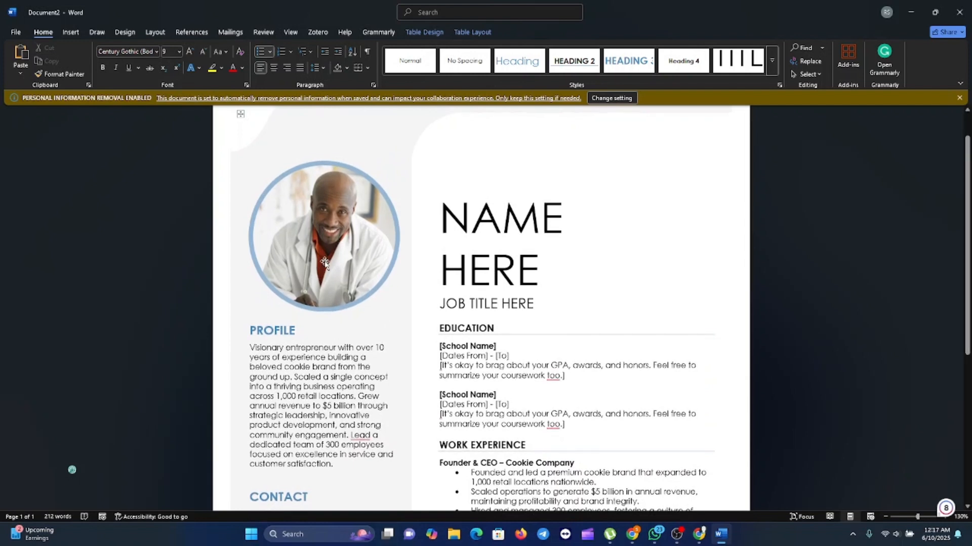
left_click(344, 270)
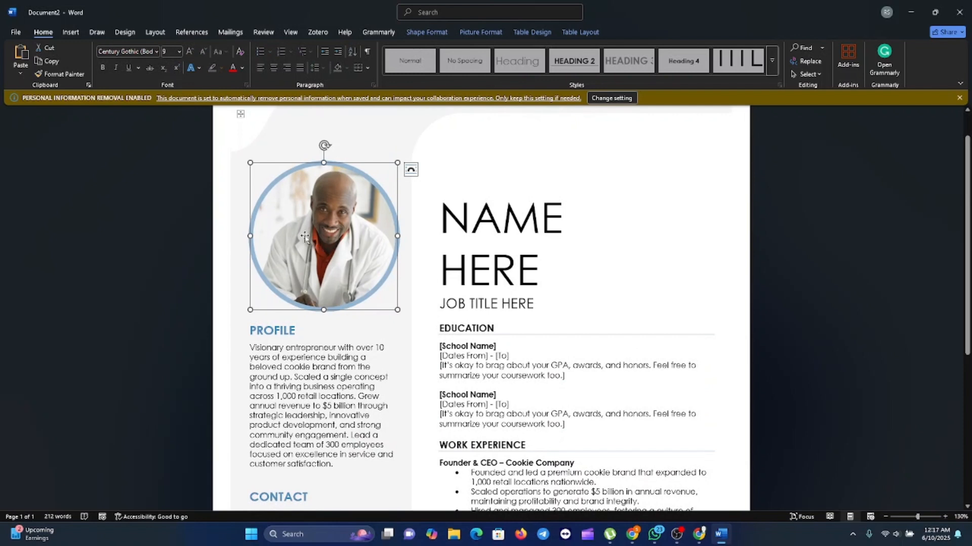
left_click(363, 348)
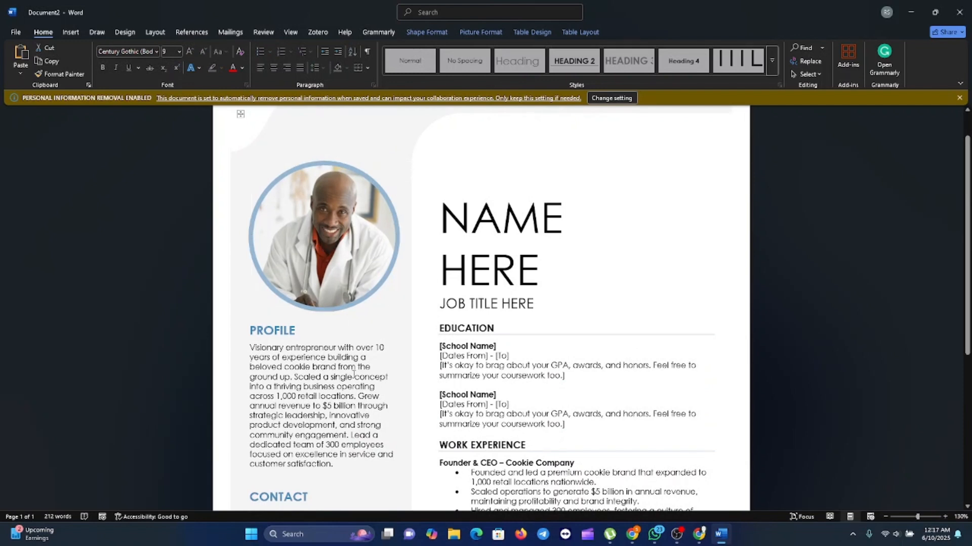
left_click(335, 242)
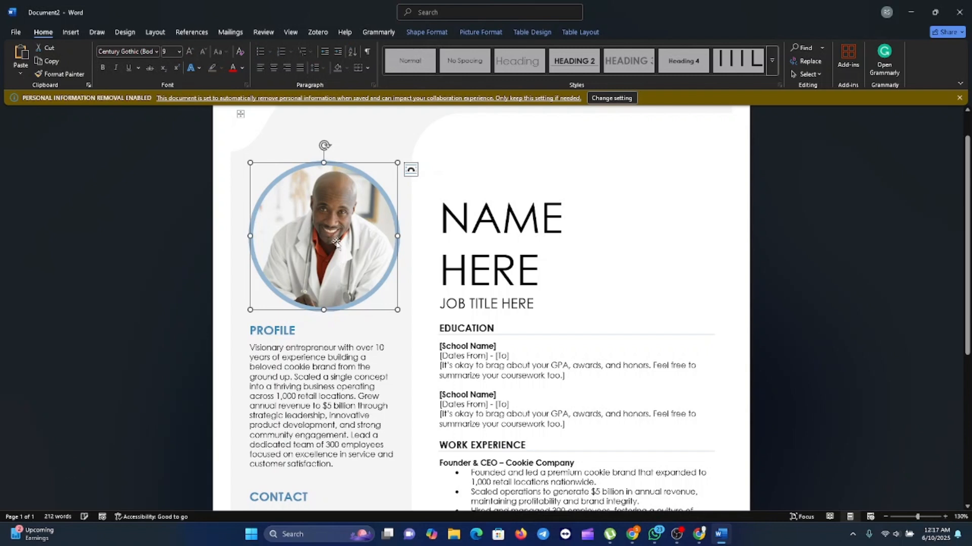
right_click(340, 212)
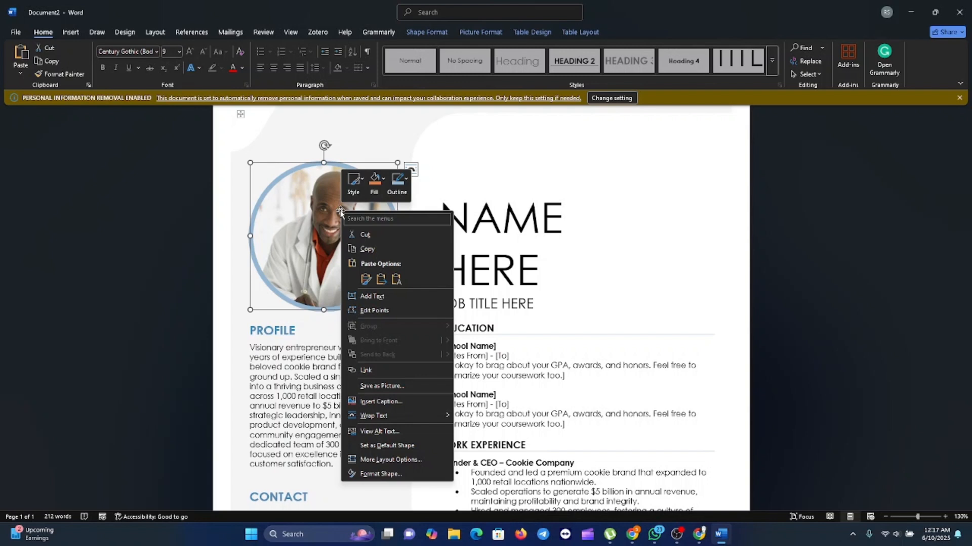
left_click(383, 182)
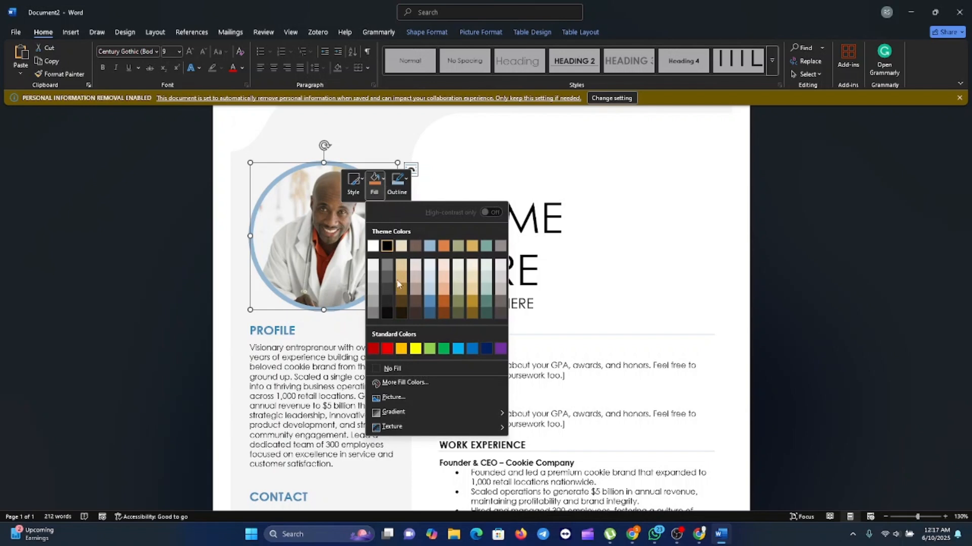
left_click(393, 398)
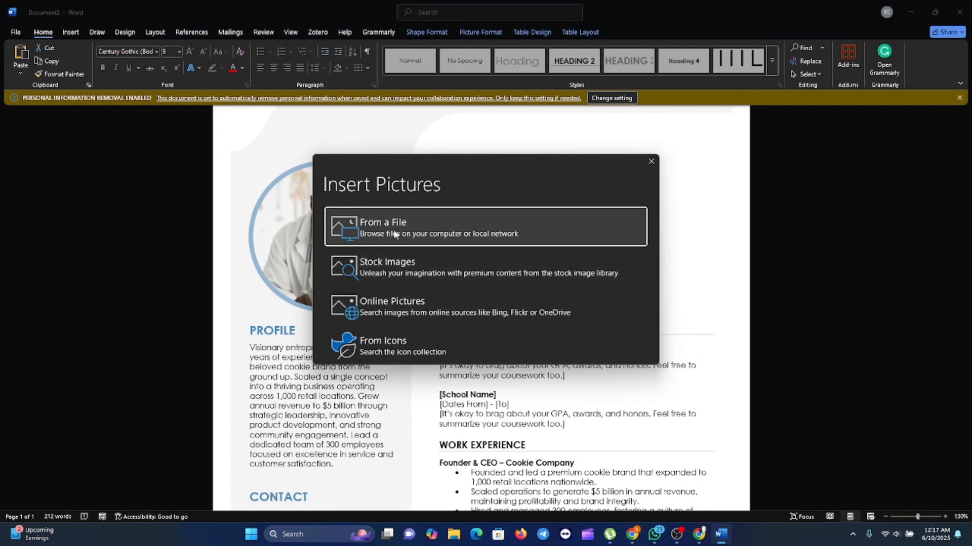
left_click(423, 232)
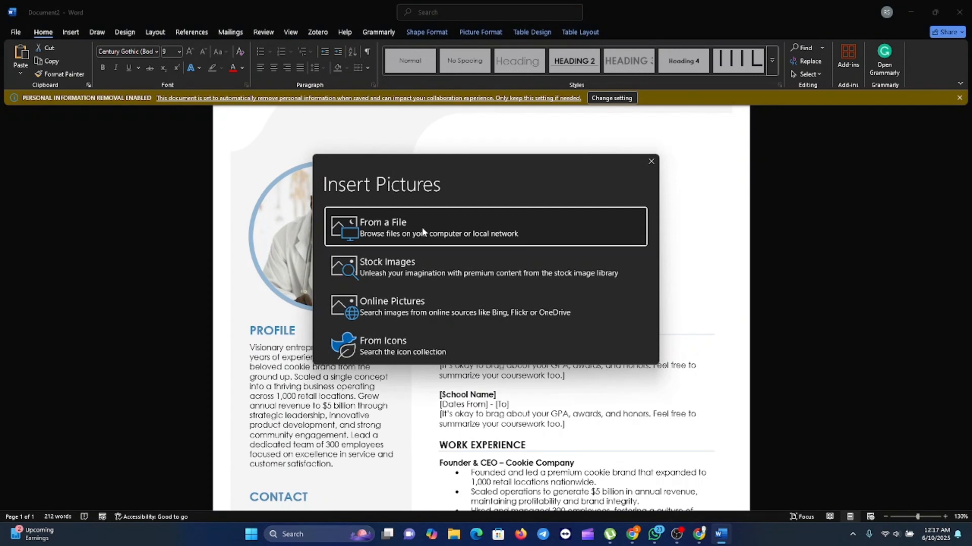
left_click(439, 232)
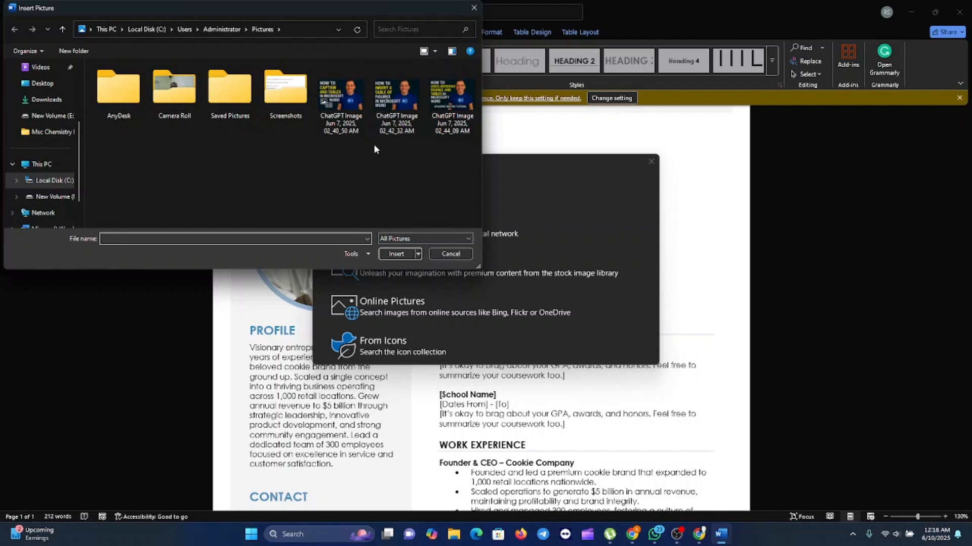
left_click(344, 96)
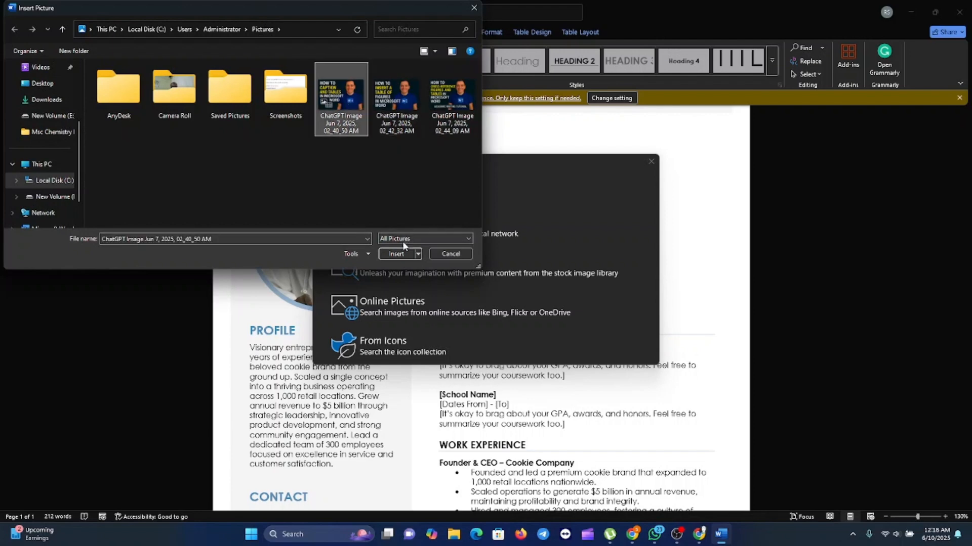
left_click(396, 254)
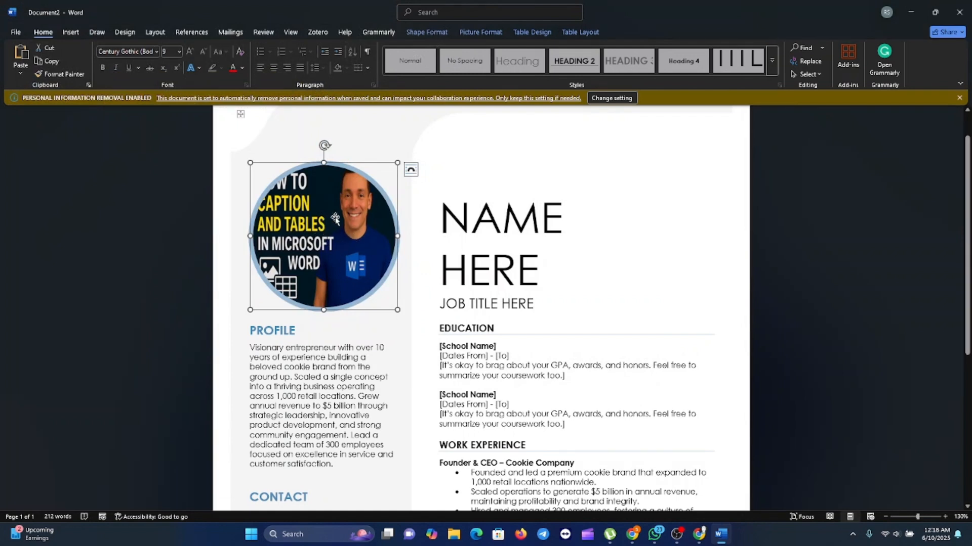
Step: Crop the profile picture with the Fill option and shift the image so the man's face sits centred within the circle
left_click(467, 33)
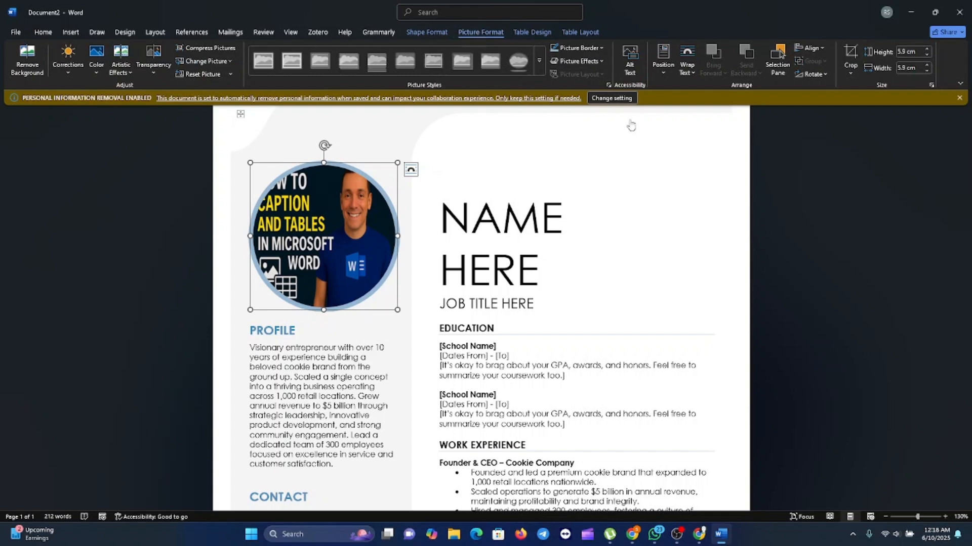
left_click(851, 74)
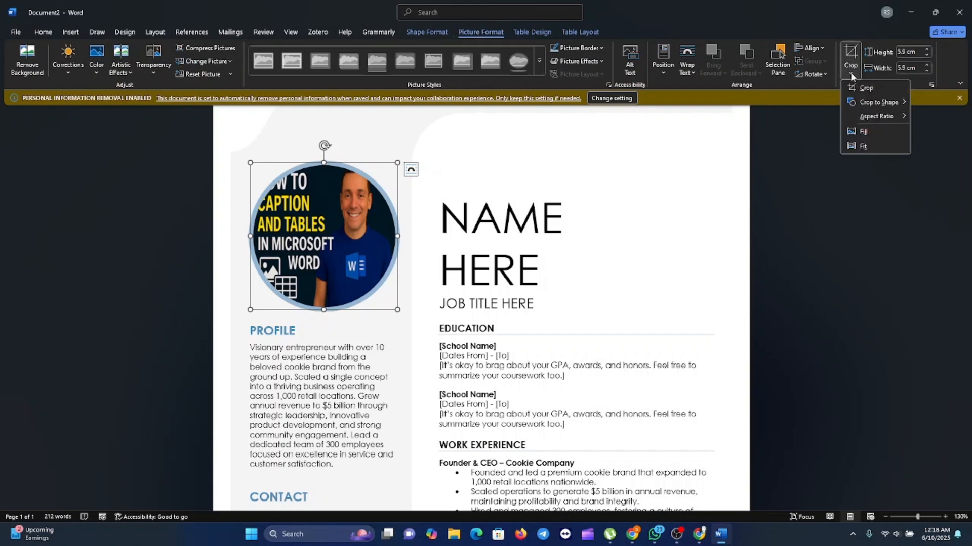
left_click(864, 133)
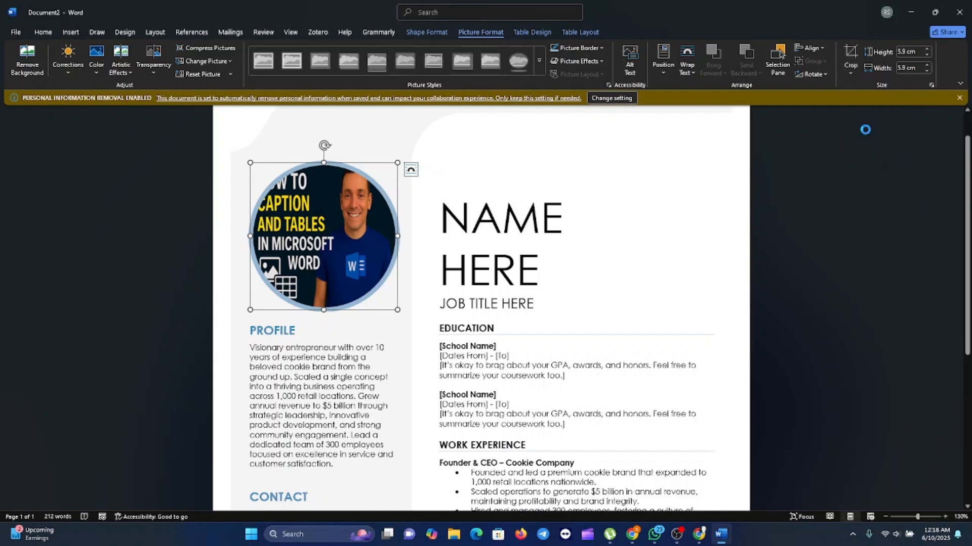
left_click_drag(337, 239, 291, 232)
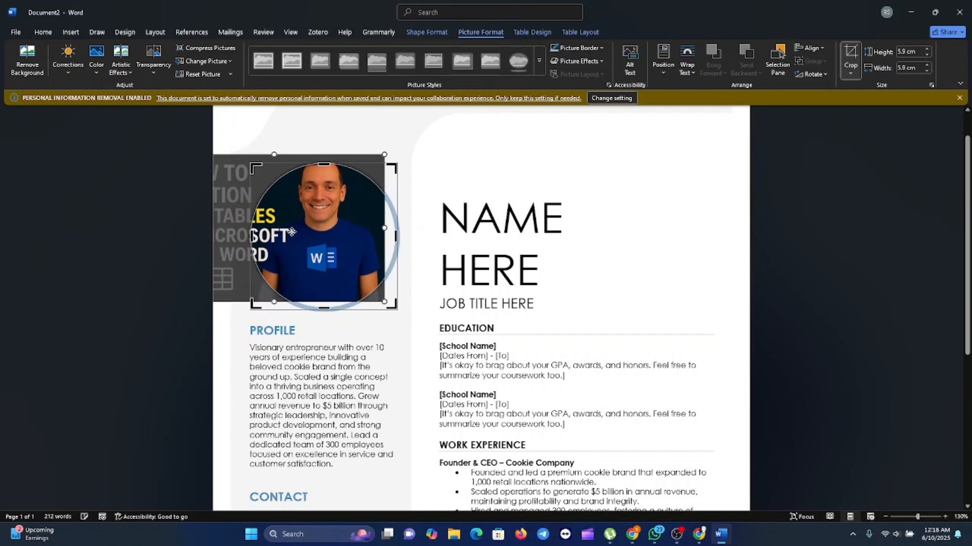
left_click(433, 278)
left_click(424, 352)
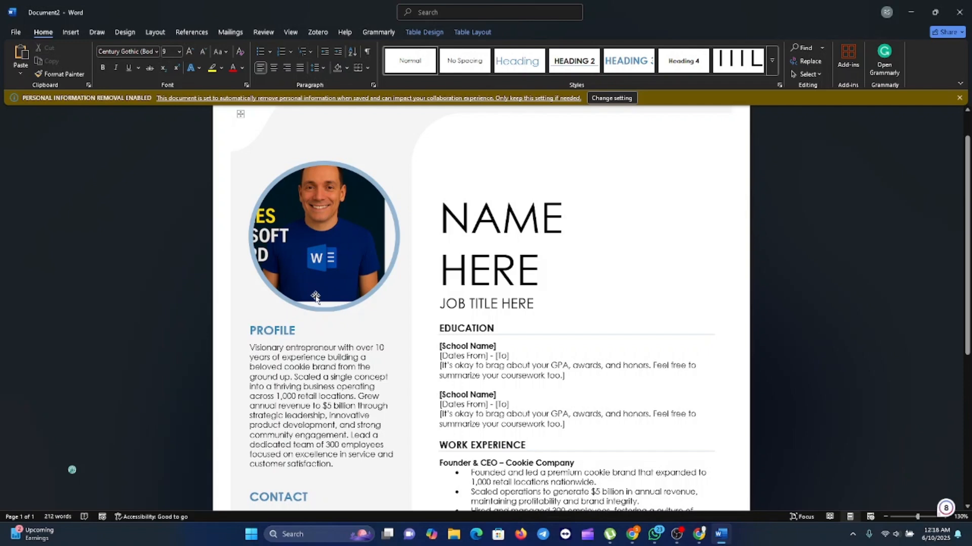
Step: Begin exporting the resume as a PDF document and choose the Desktop as the save location
scroll(340, 446, "down", 7)
scroll(375, 450, "up", 5)
scroll(377, 448, "up", 2)
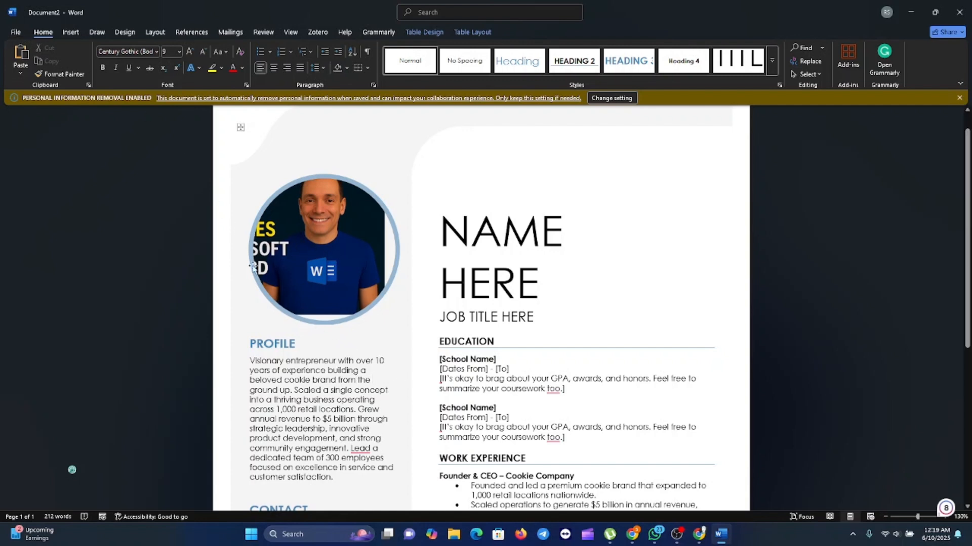
left_click(15, 33)
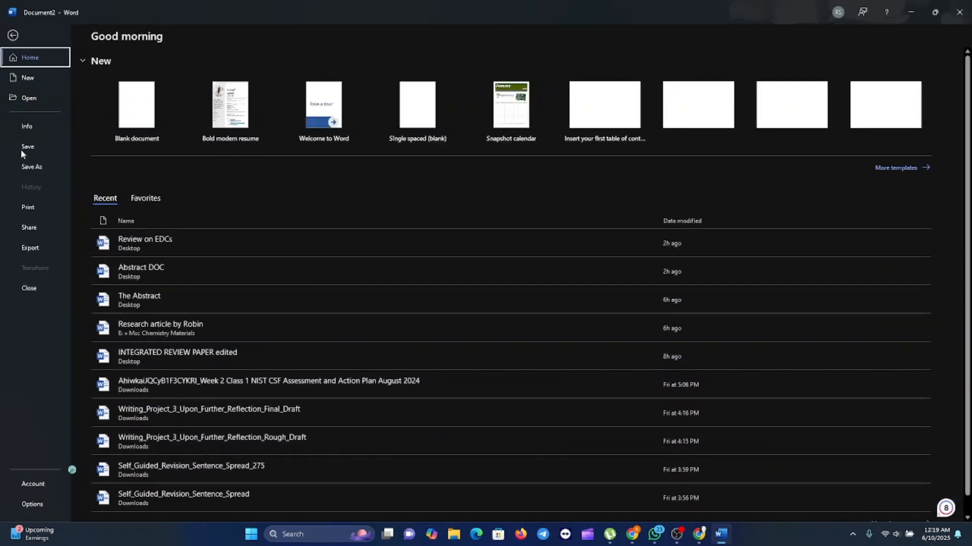
left_click(31, 248)
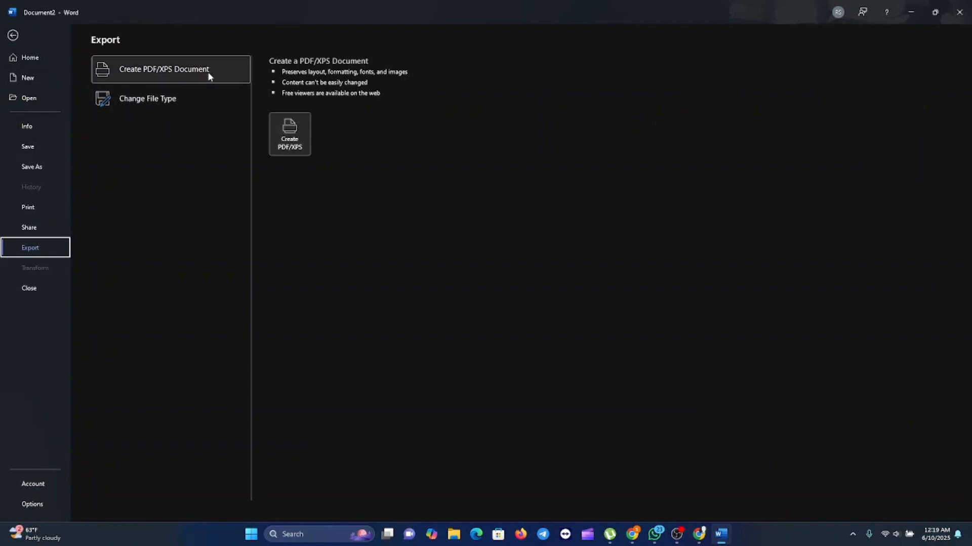
left_click(284, 147)
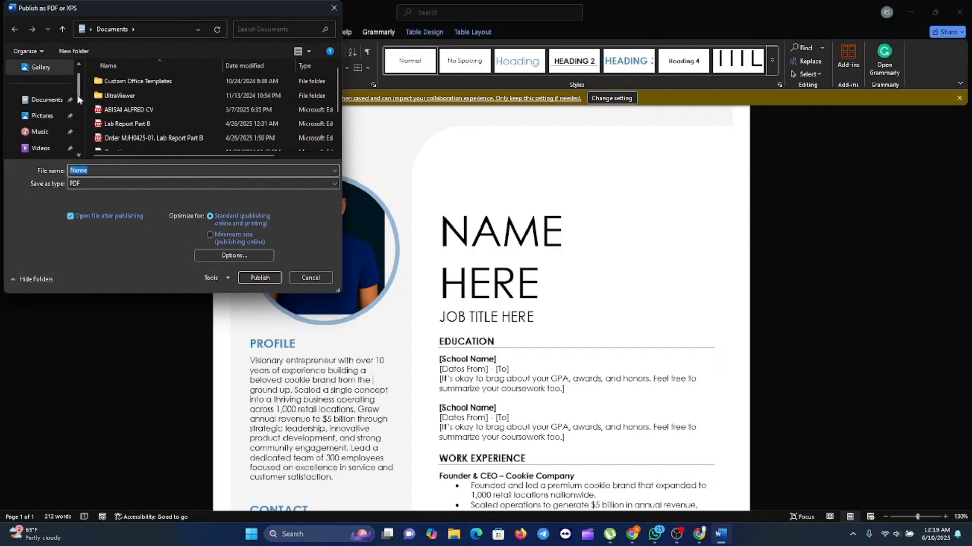
scroll(78, 93, "down", 1)
left_click(51, 117)
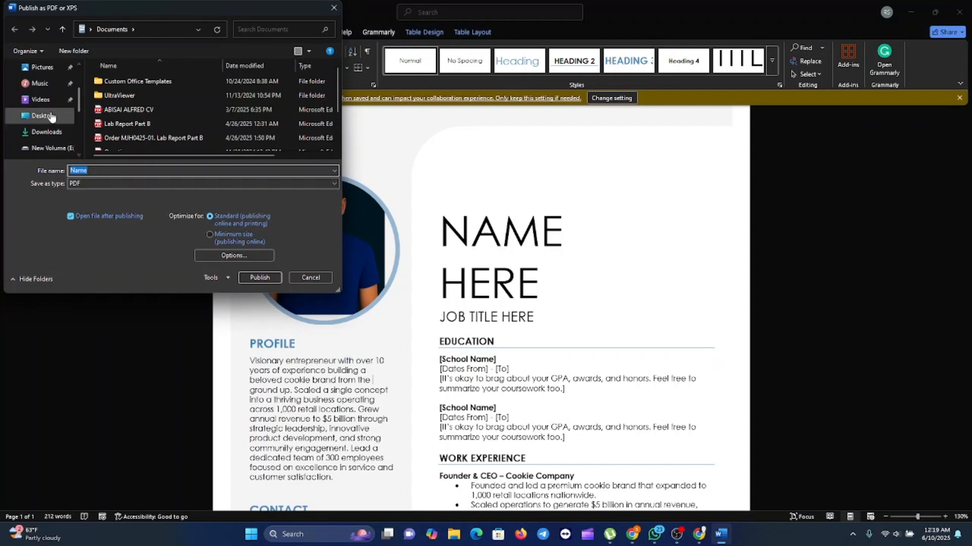
Step: Name the PDF file Official Surname Resume and publish it
left_click(96, 187)
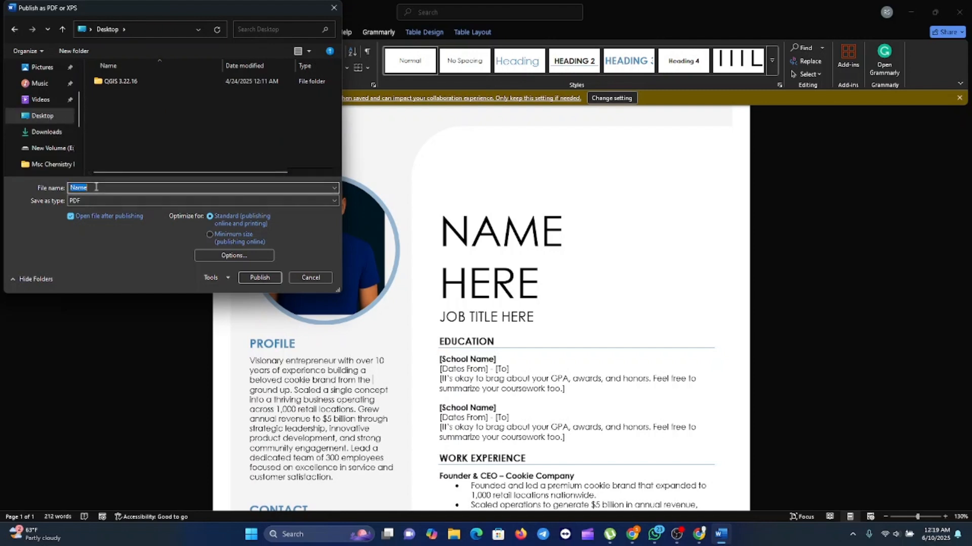
type("Res")
key("BackSpace")
key("BackSpace")
key("BackSpace")
key("BackSpace")
key("BackSpace")
type("Surname")
key("BackSpace")
key("BackSpace")
key("BackSpace")
key("BackSpace")
key("BackSpace")
key("BackSpace")
key("BackSpace")
type("cial Surname Resume")
left_click(261, 278)
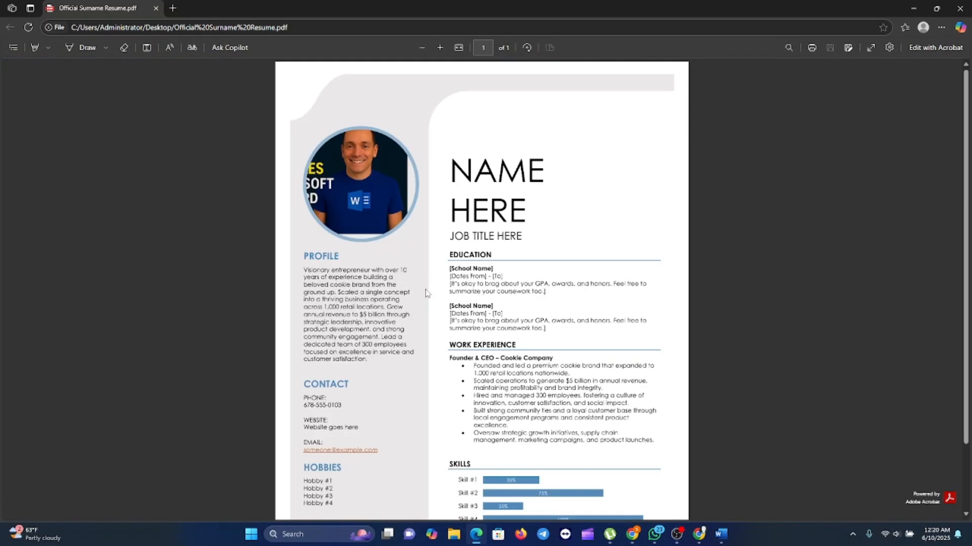
Step: Review the published PDF resume from the photo and name heading down to the end of the page
scroll(454, 315, "down", 2)
scroll(454, 315, "up", 2)
key("alt+Tab")
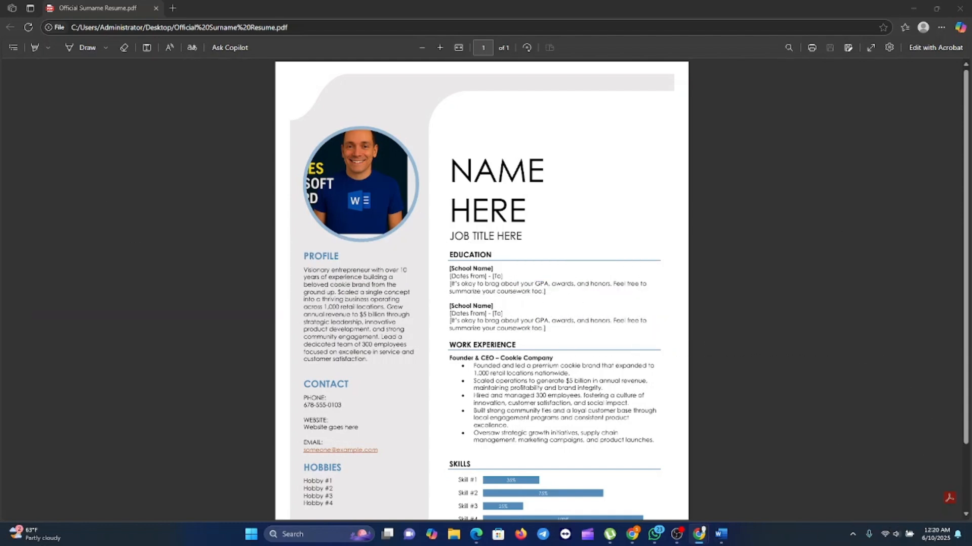
key("alt+Tab")
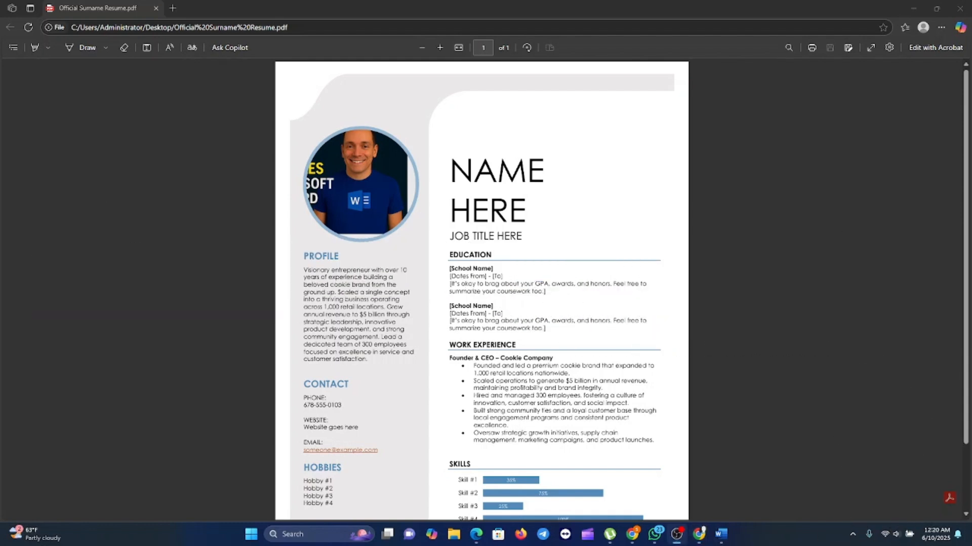